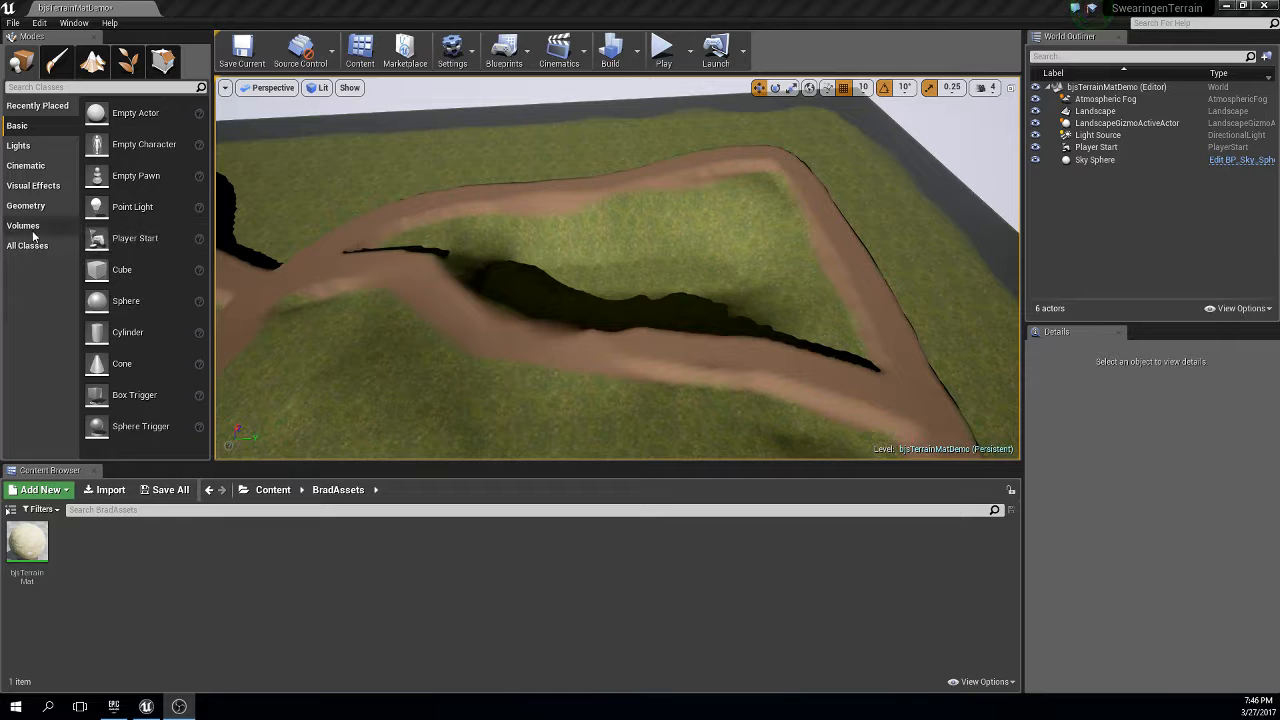
# Place a Post Process Volume in the landscape basin and size its box to about X 5159, Y 8536 and Z 631.
pyautogui.click(24, 226)
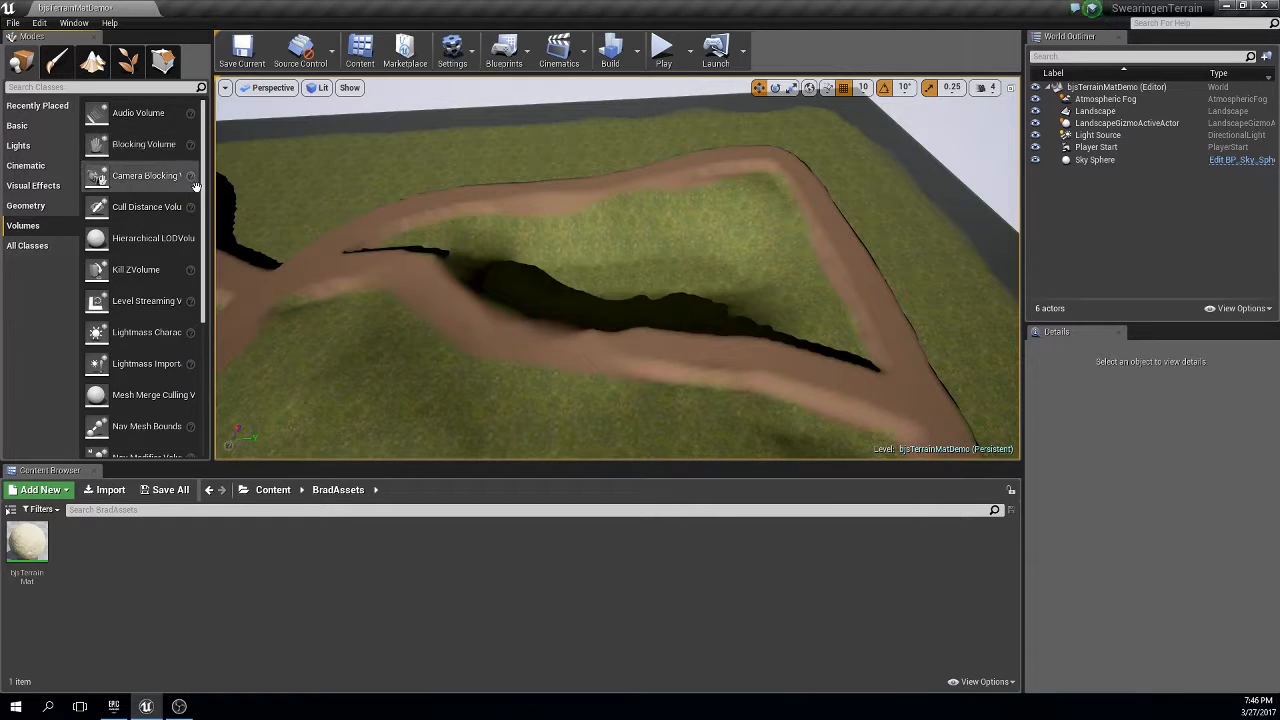
pyautogui.scroll(-3, 202, 203)
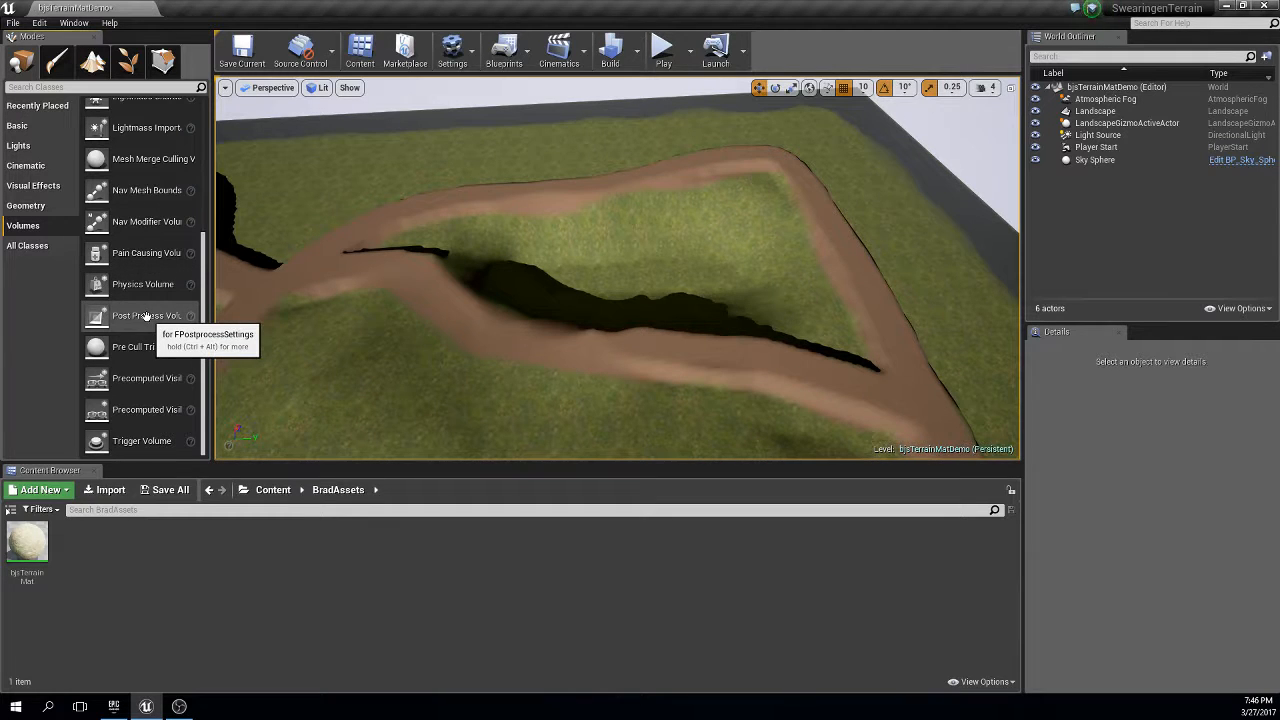
pyautogui.moveTo(146, 316); pyautogui.dragTo(624, 292)
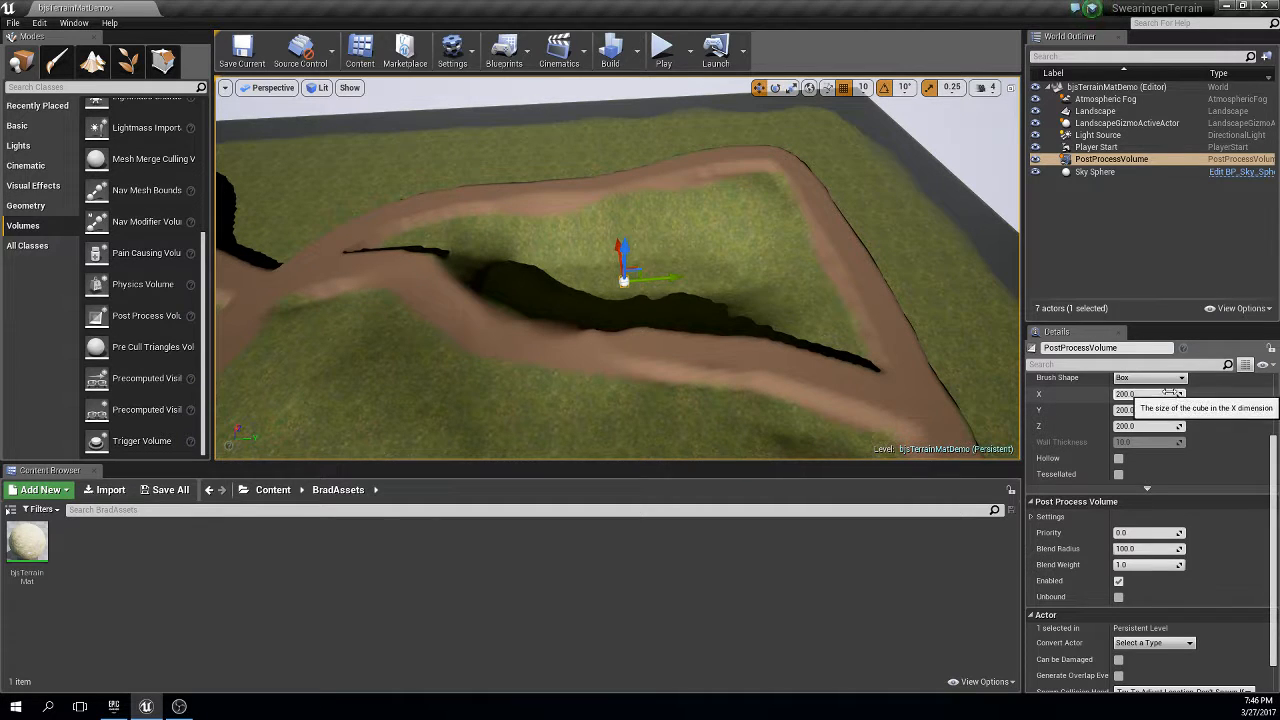
pyautogui.moveTo(1148, 394); pyautogui.dragTo(1252, 410)
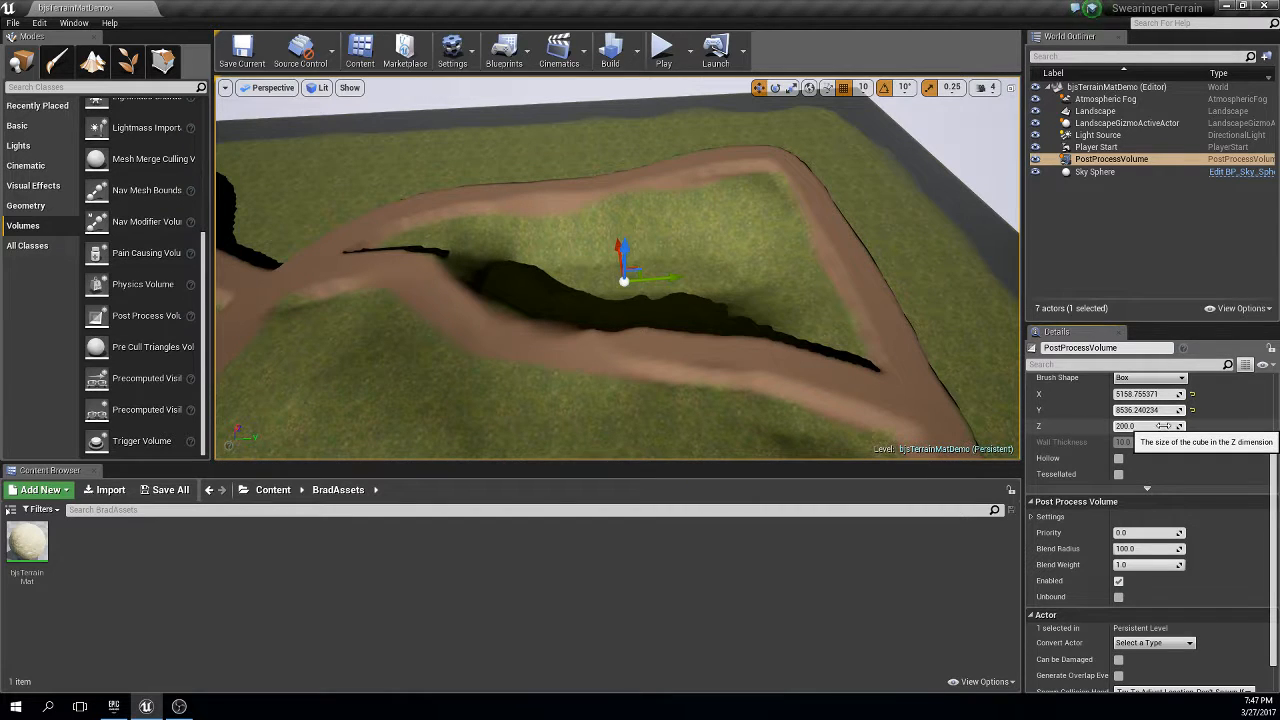
pyautogui.moveTo(1174, 426); pyautogui.dragTo(1196, 426)
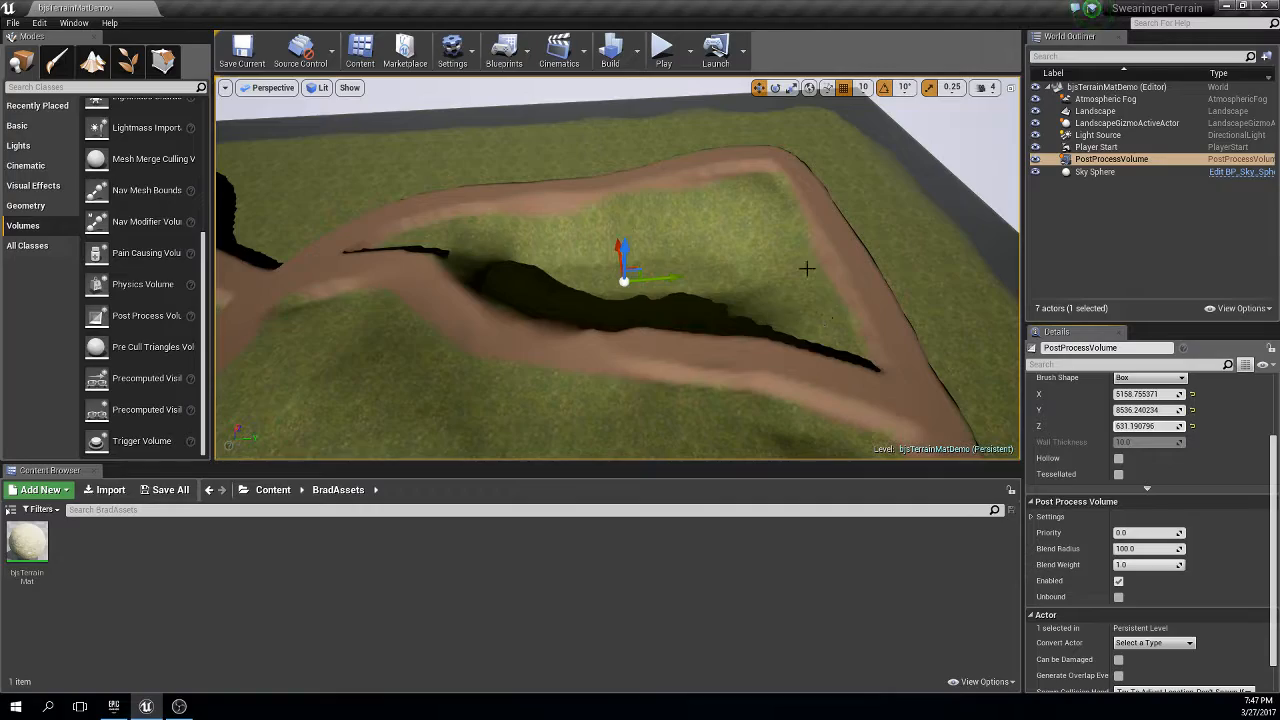
# Shift the volume slightly along the X axis in the Front wireframe view to centre it over the basin.
pyautogui.click(1010, 88)
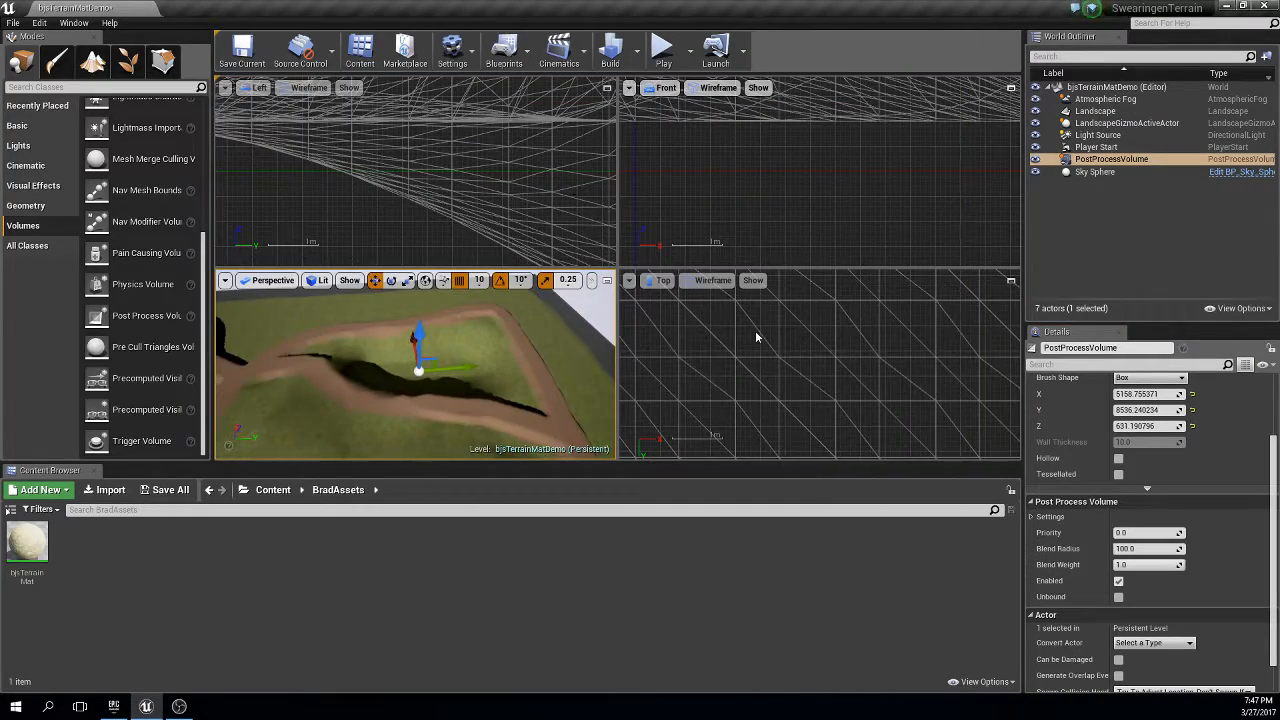
pyautogui.click(758, 202)
pyautogui.scroll(-10, 758, 202)
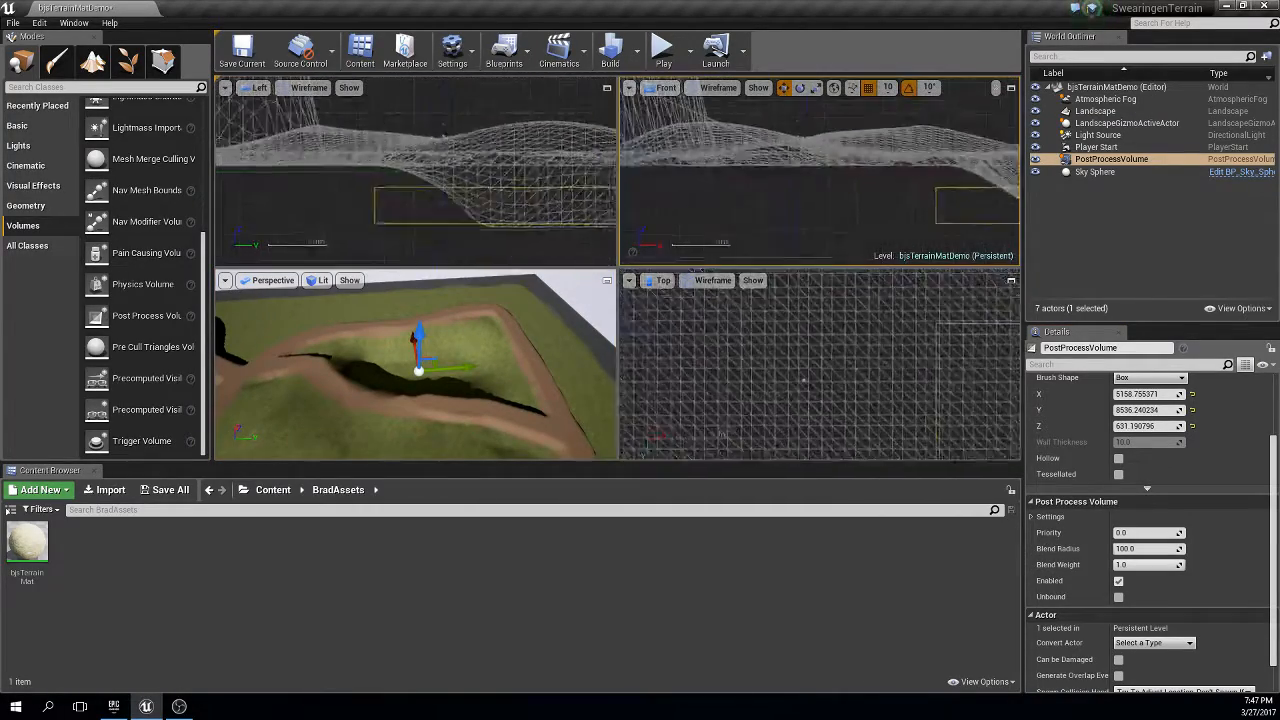
pyautogui.scroll(6, 758, 202)
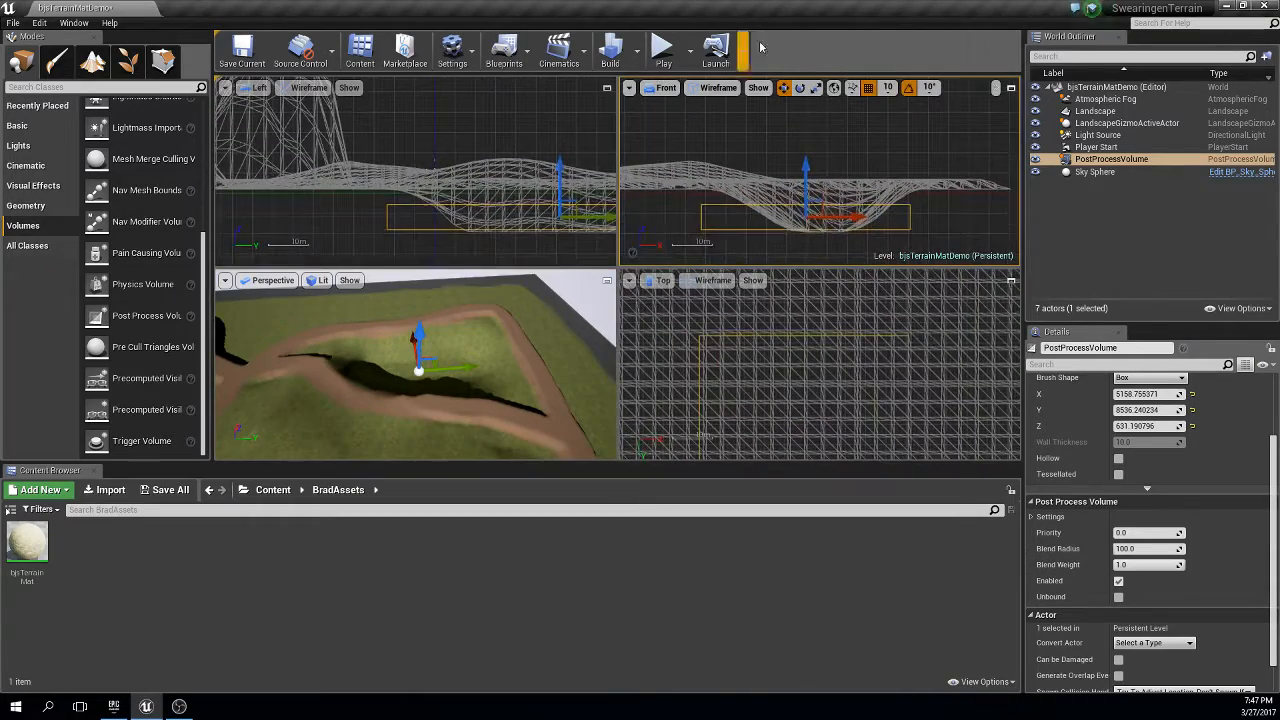
pyautogui.click(1010, 88)
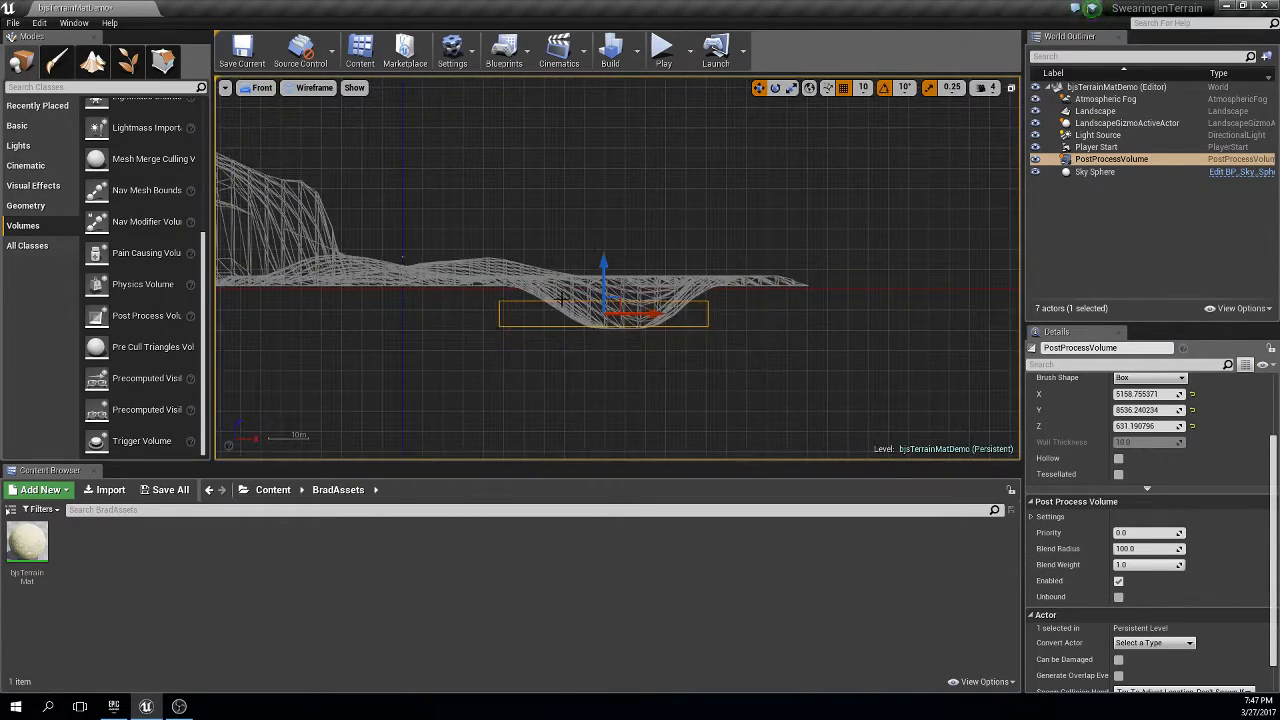
pyautogui.scroll(3, 561, 298)
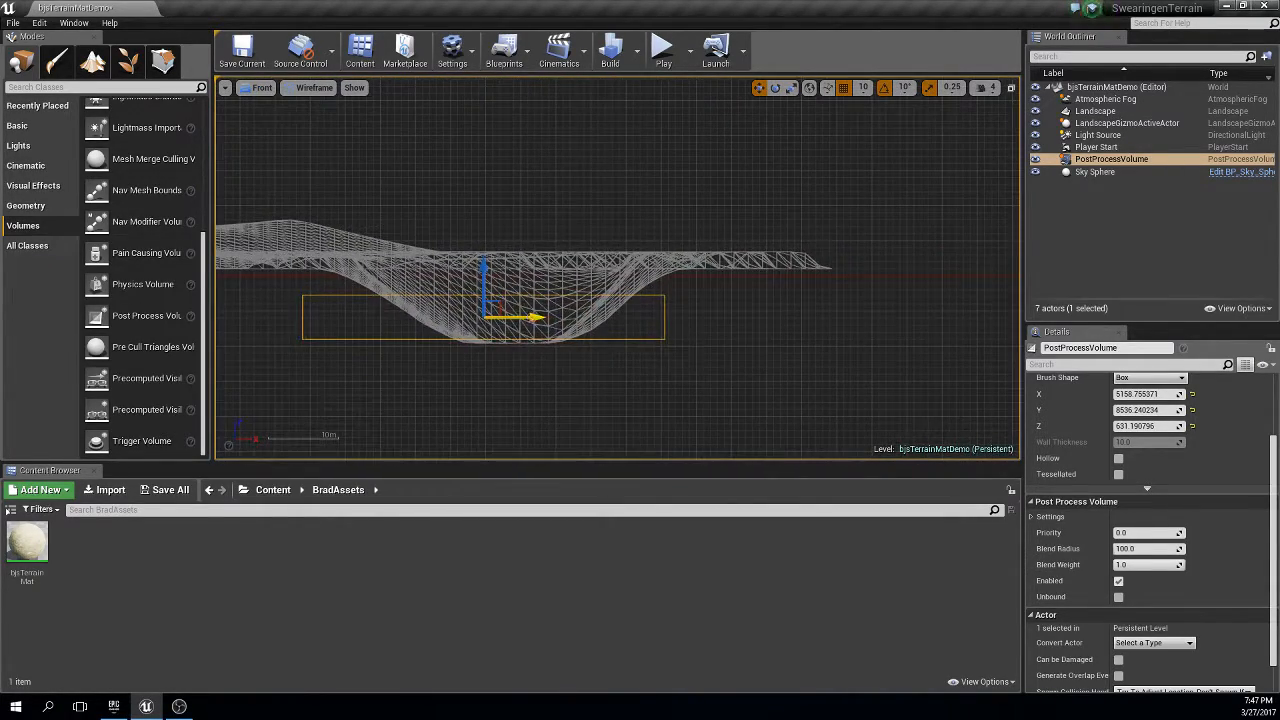
pyautogui.moveTo(530, 318)
pyautogui.mouseDown()
pyautogui.moveTo(555, 317)
pyautogui.moveTo(541, 317)
pyautogui.mouseUp()
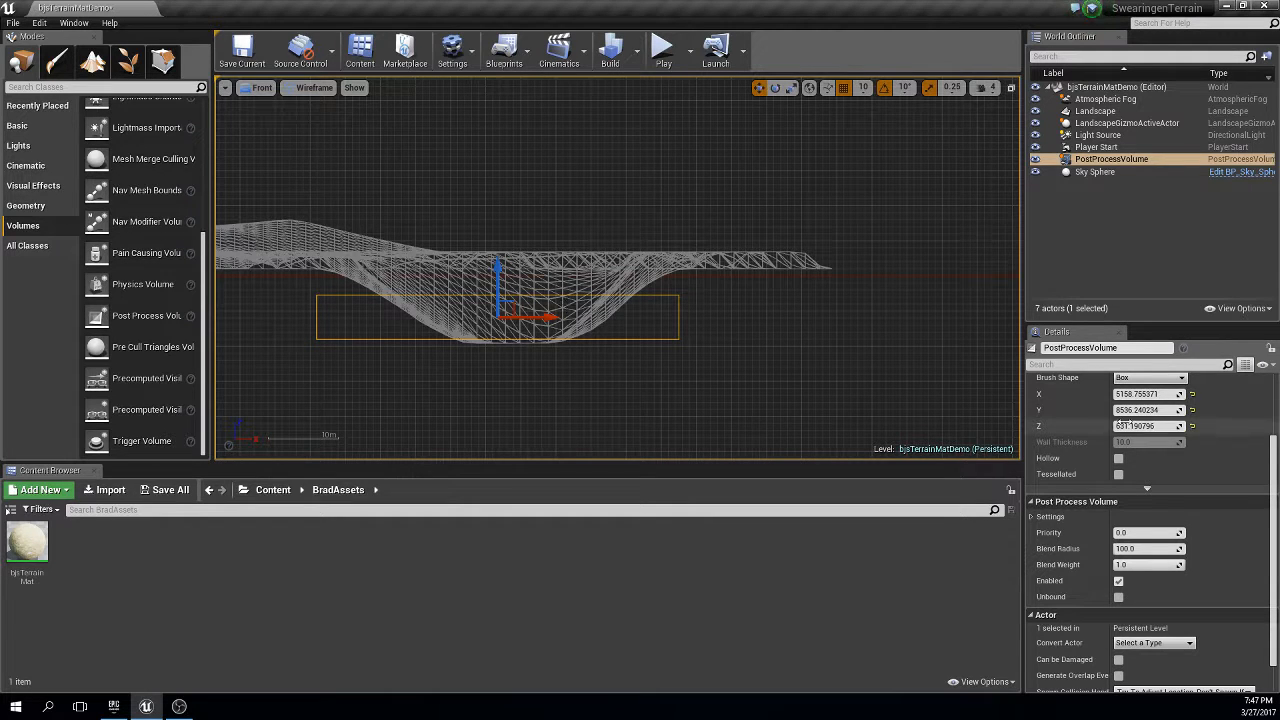
# Increase the volume's Z size to about 1207 and adjust its height so the box spans the basin's depth.
pyautogui.moveTo(1181, 426); pyautogui.dragTo(1235, 419)
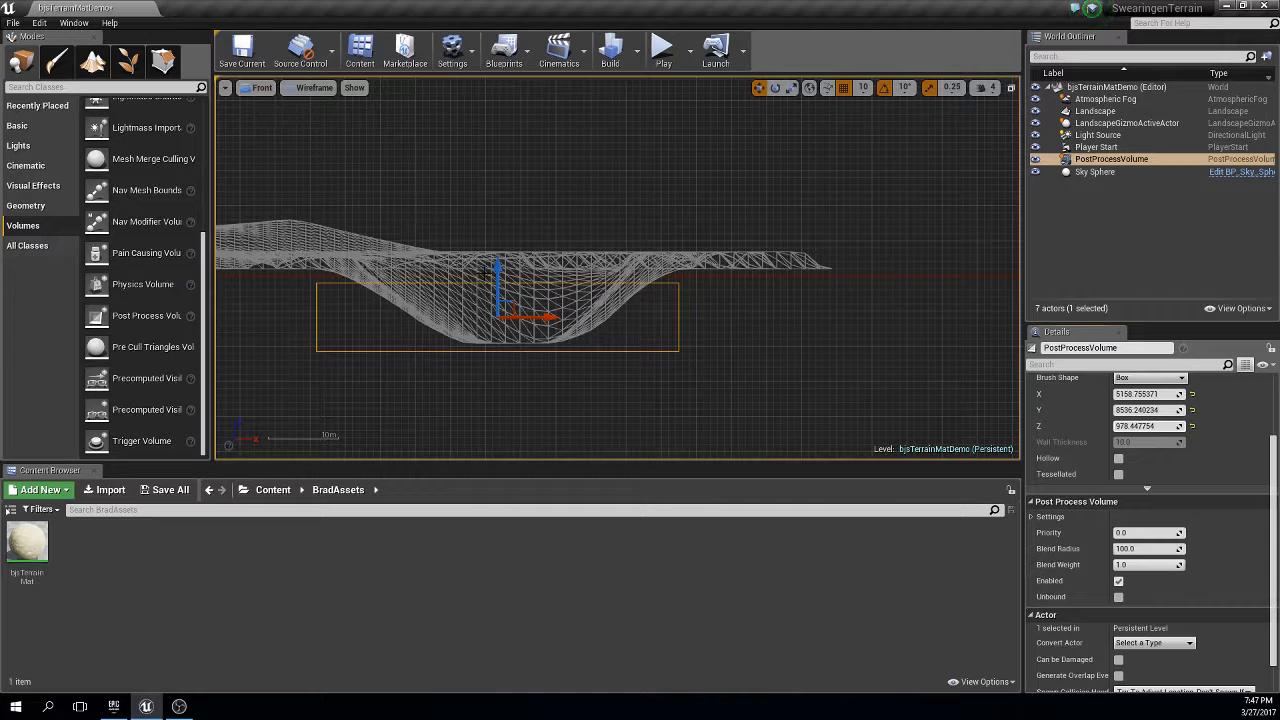
pyautogui.moveTo(496, 276); pyautogui.dragTo(498, 271)
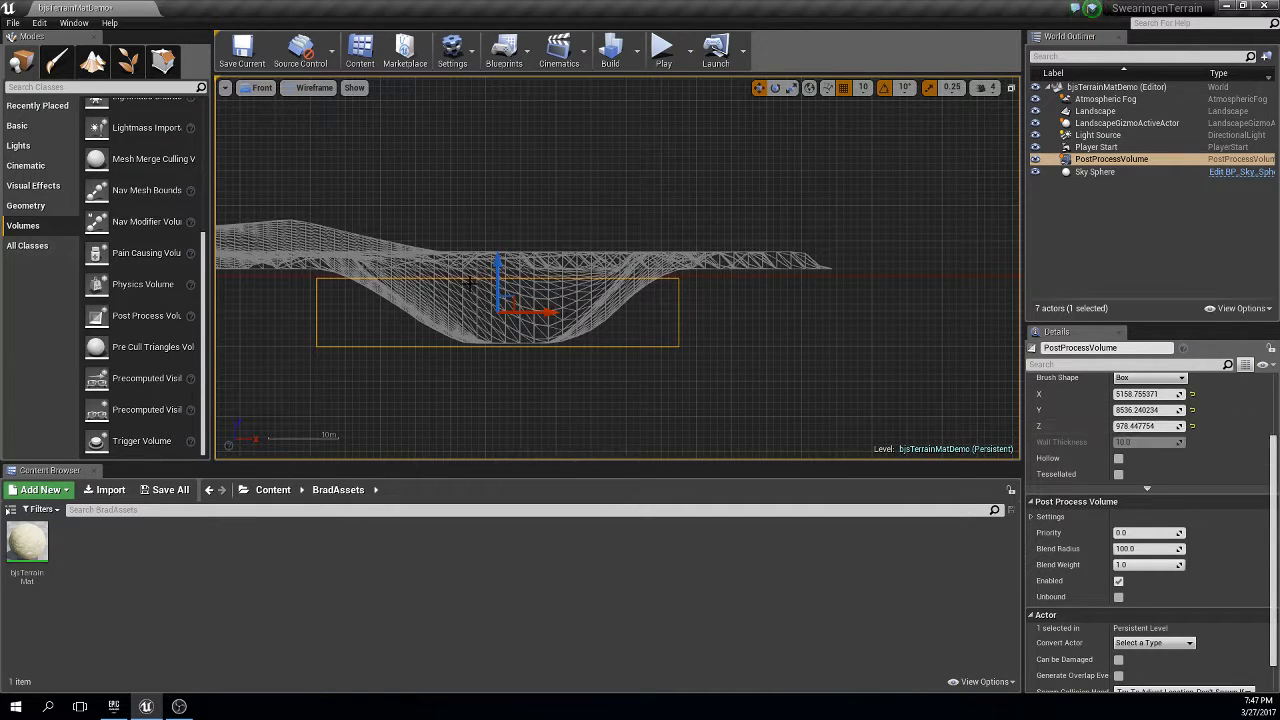
pyautogui.moveTo(496, 283); pyautogui.dragTo(497, 267)
pyautogui.moveTo(1140, 426); pyautogui.dragTo(1184, 426)
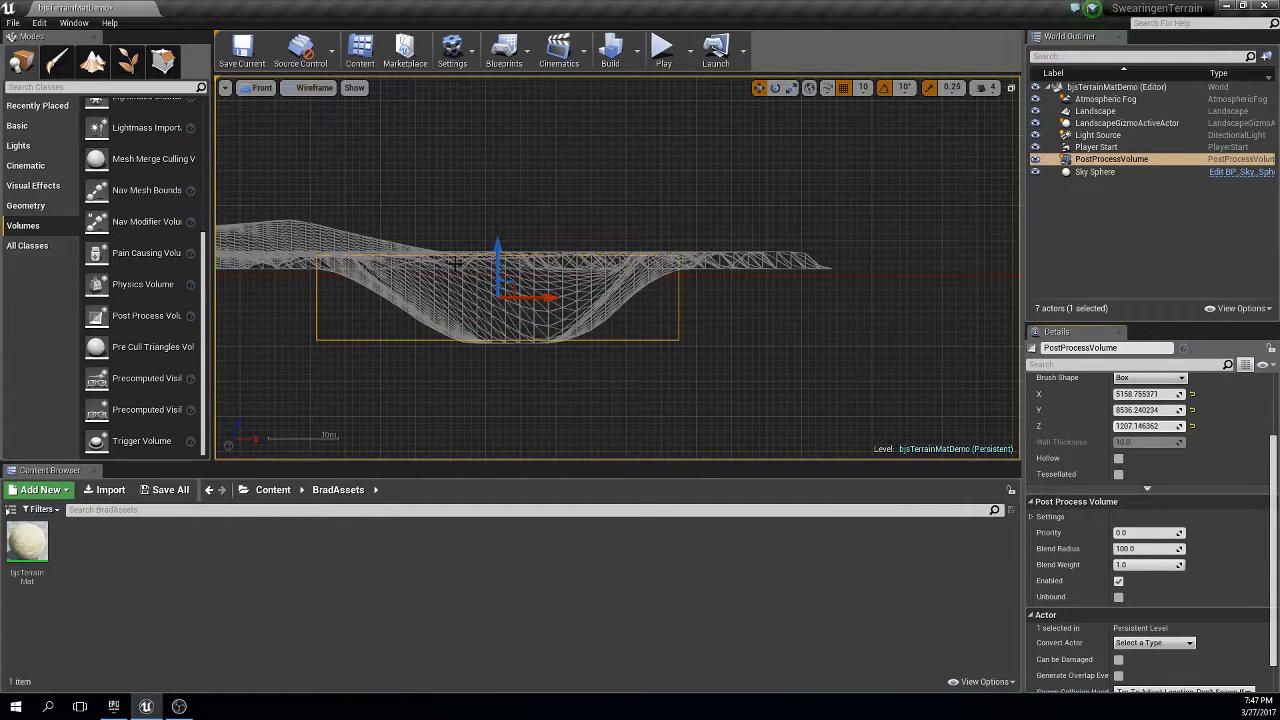
pyautogui.moveTo(494, 265); pyautogui.dragTo(497, 271)
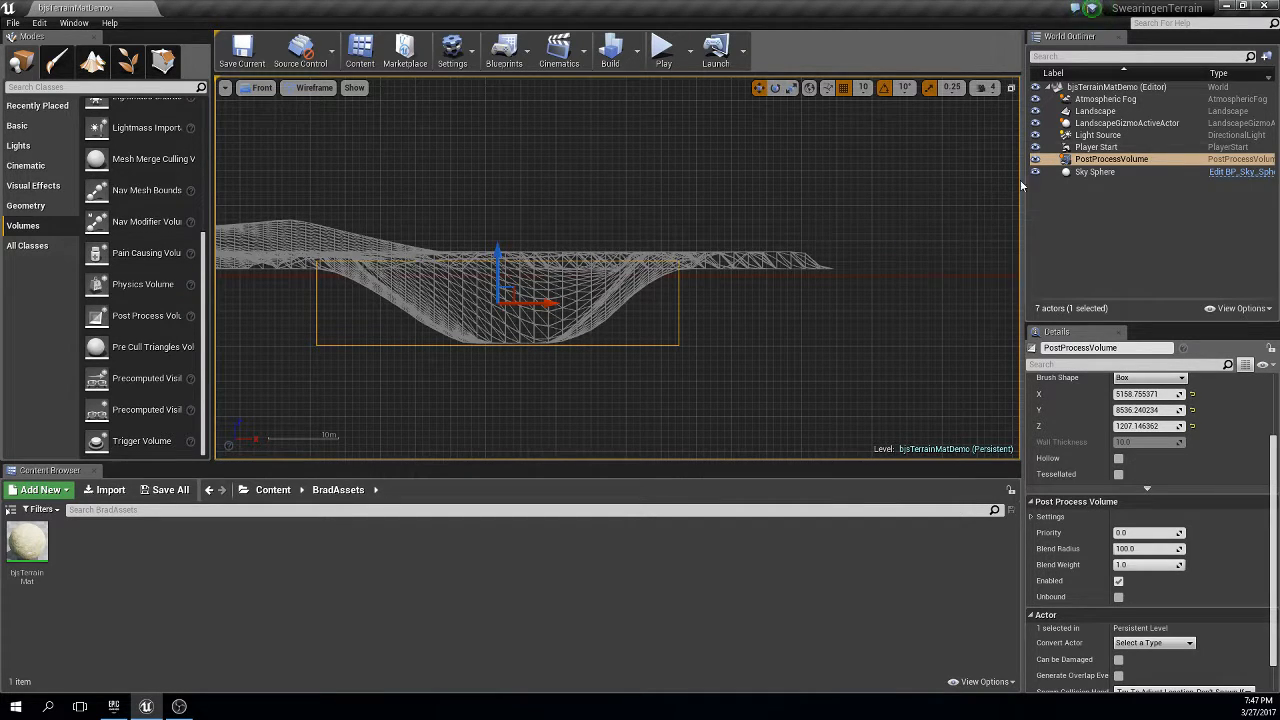
# Try to rename the Post Process Volume as BlurVolume.
pyautogui.click(1121, 348)
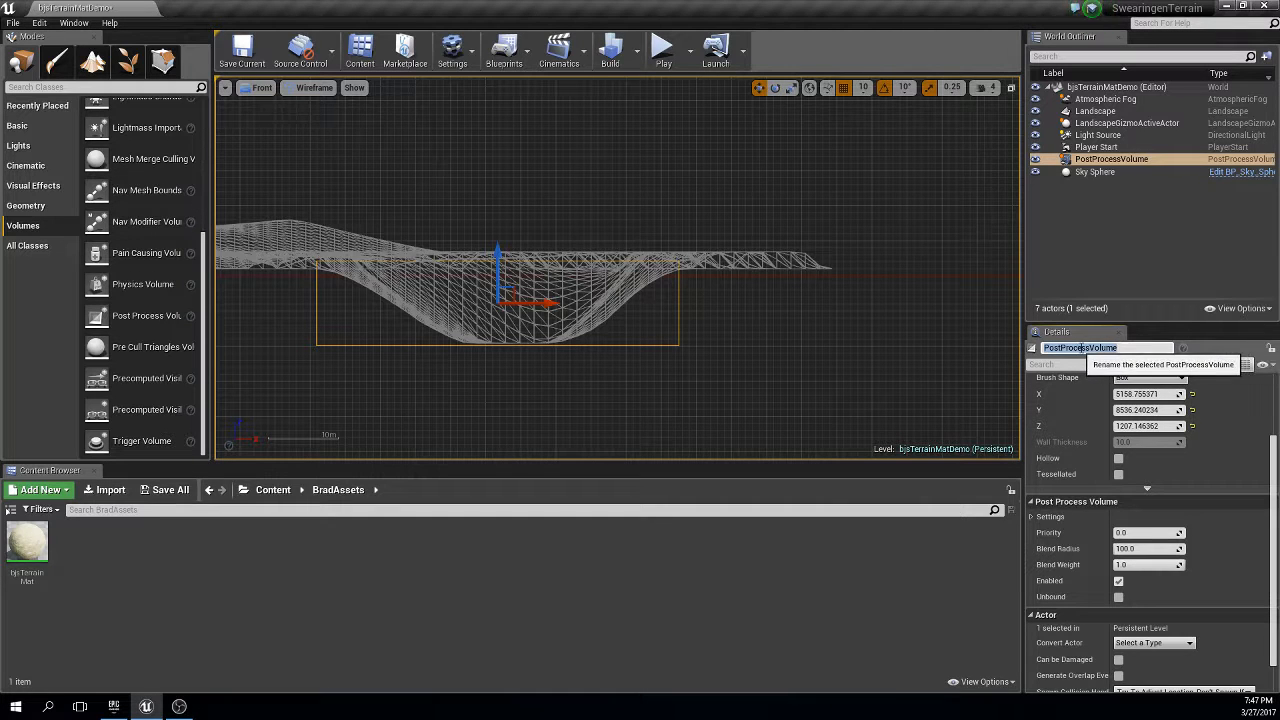
pyautogui.click(1088, 348)
pyautogui.moveTo(1091, 348); pyautogui.dragTo(973, 343)
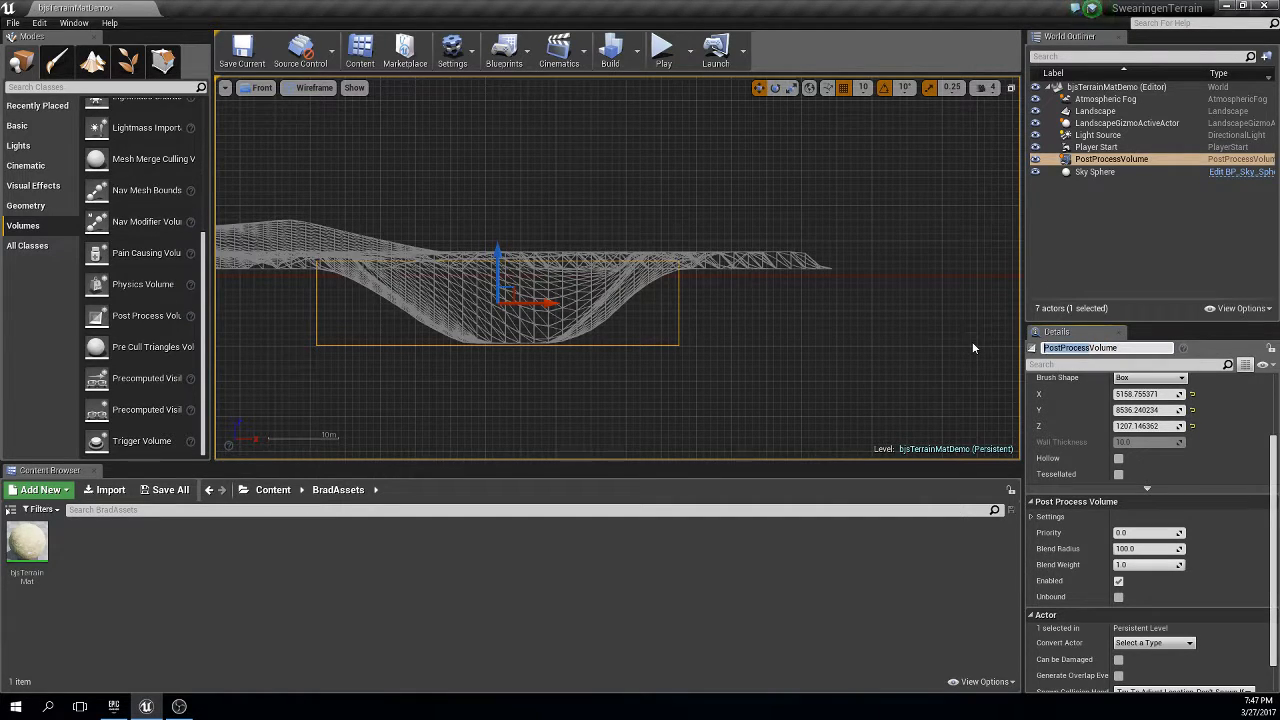
pyautogui.write('BlurVolume')
pyautogui.click(1090, 234)
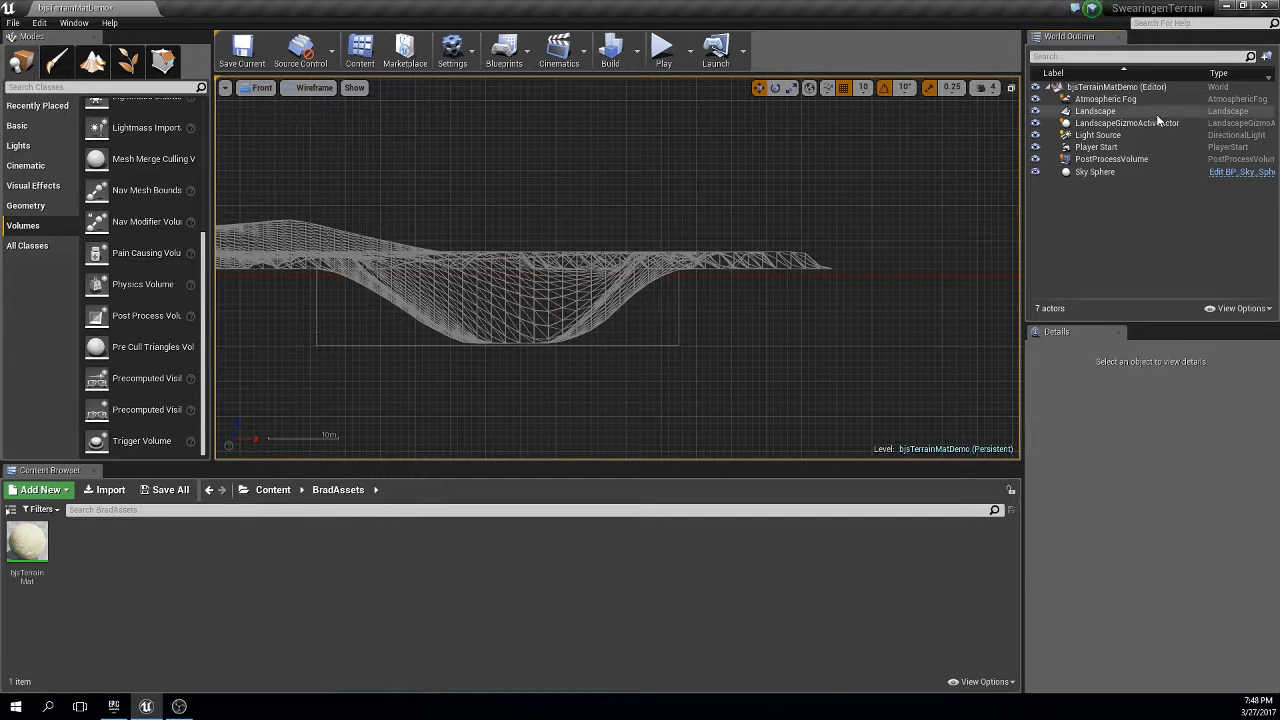
# Create an outliner folder named Water Stuff and move the Post Process Volume into it.
pyautogui.click(1266, 58)
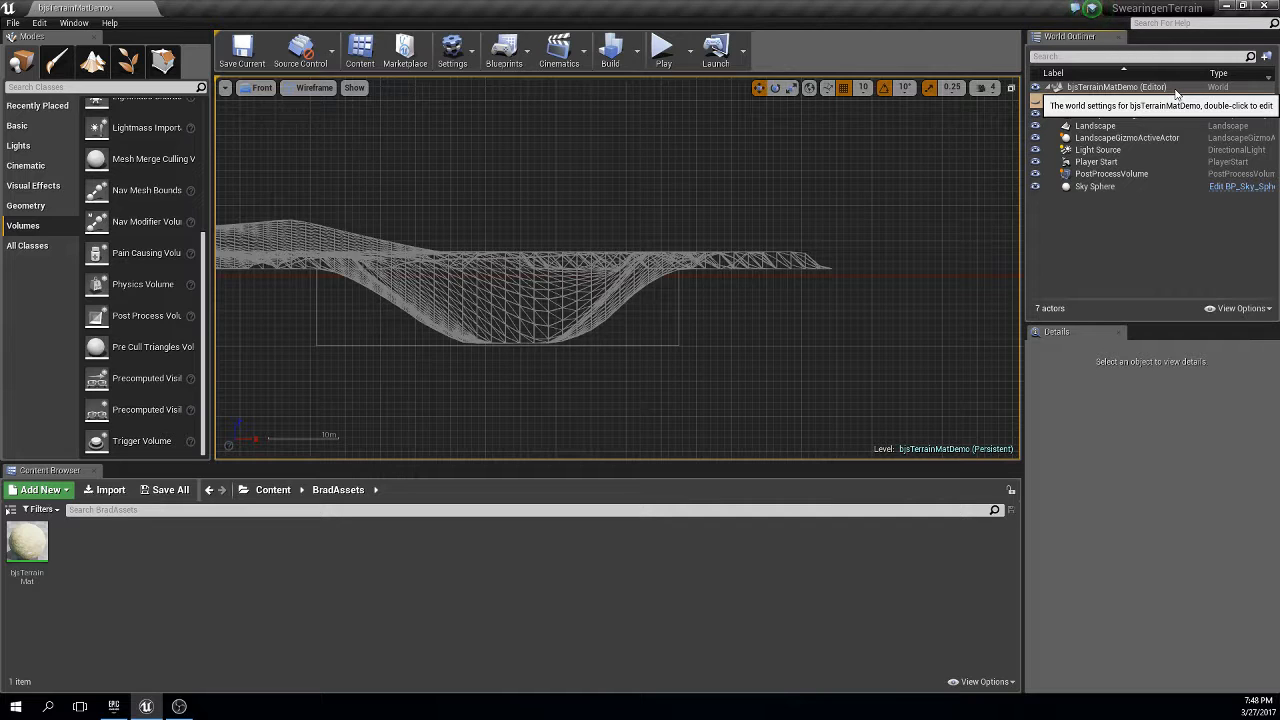
pyautogui.press('Return')
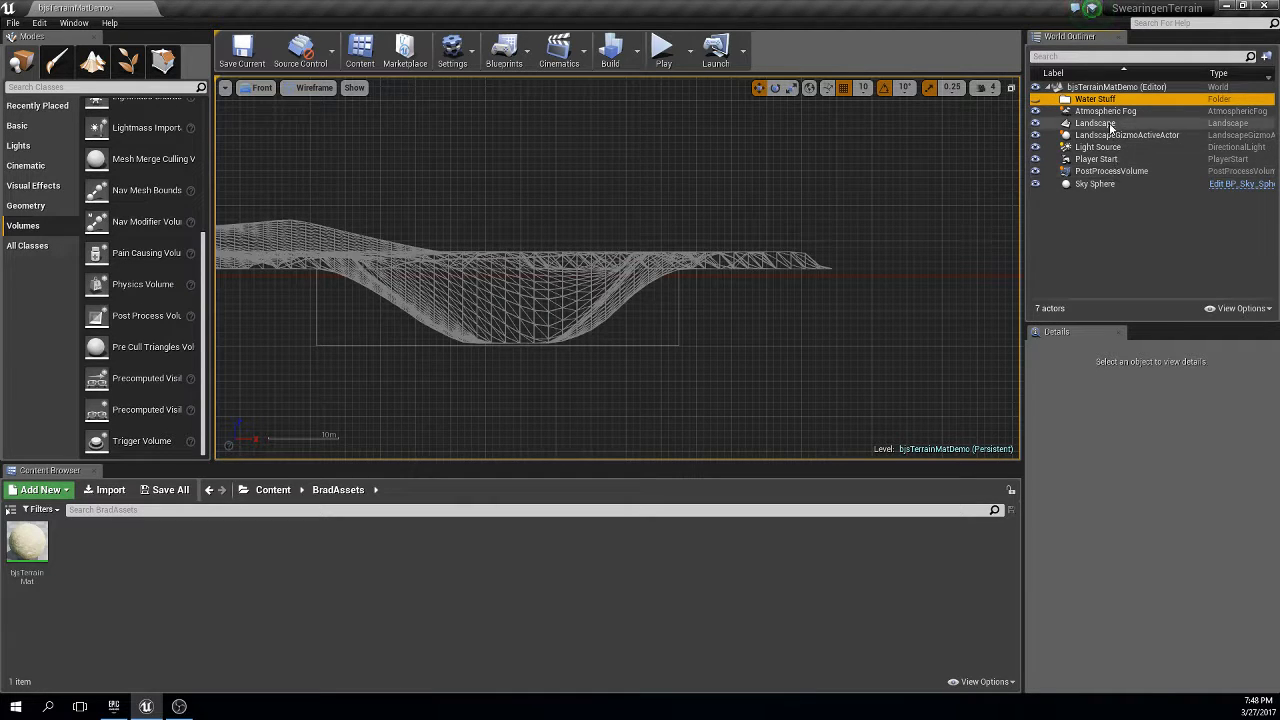
pyautogui.click(1108, 172)
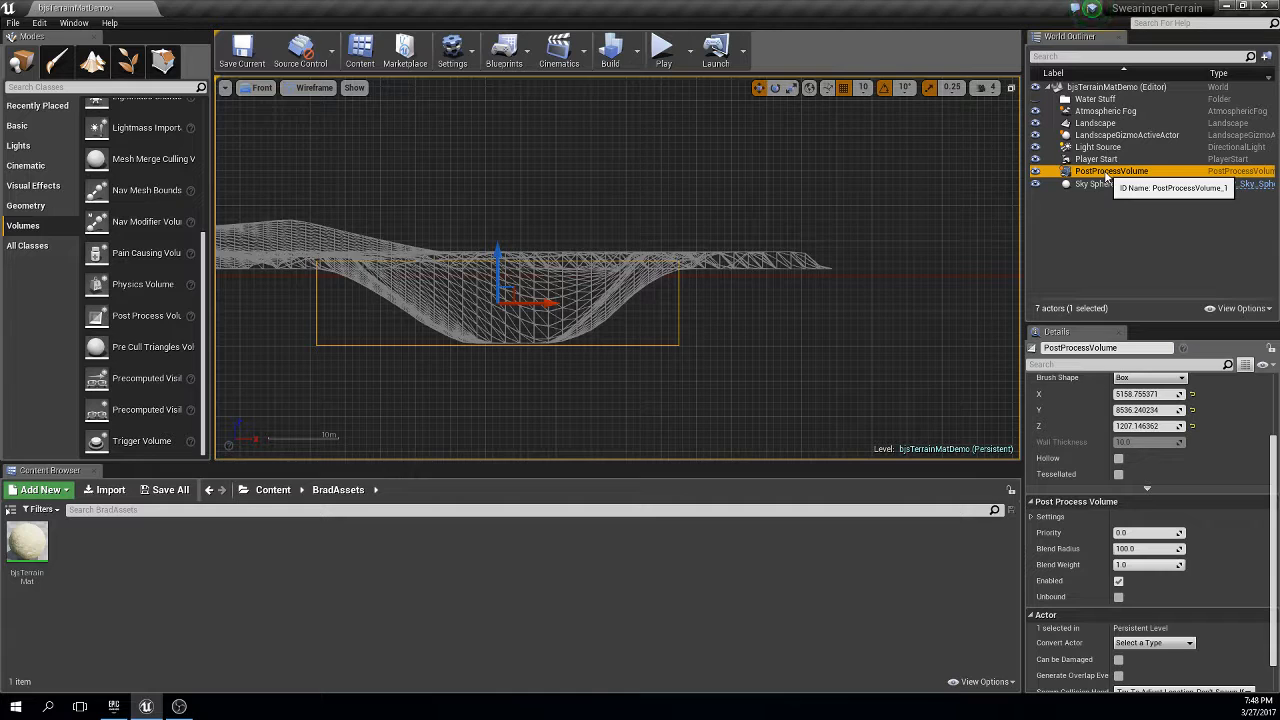
pyautogui.moveTo(1106, 178); pyautogui.dragTo(1098, 103)
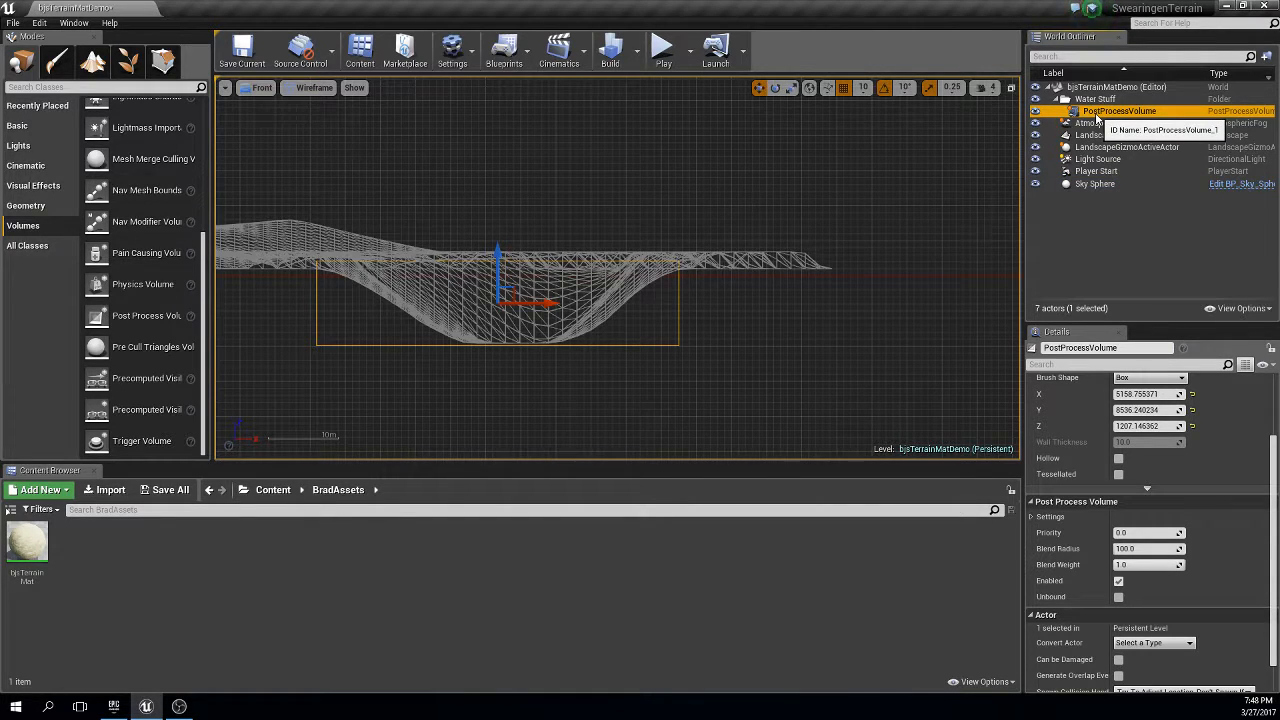
# Rename the Post Process Volume in the Water Stuff folder as BlurVolume.
pyautogui.click(1094, 347)
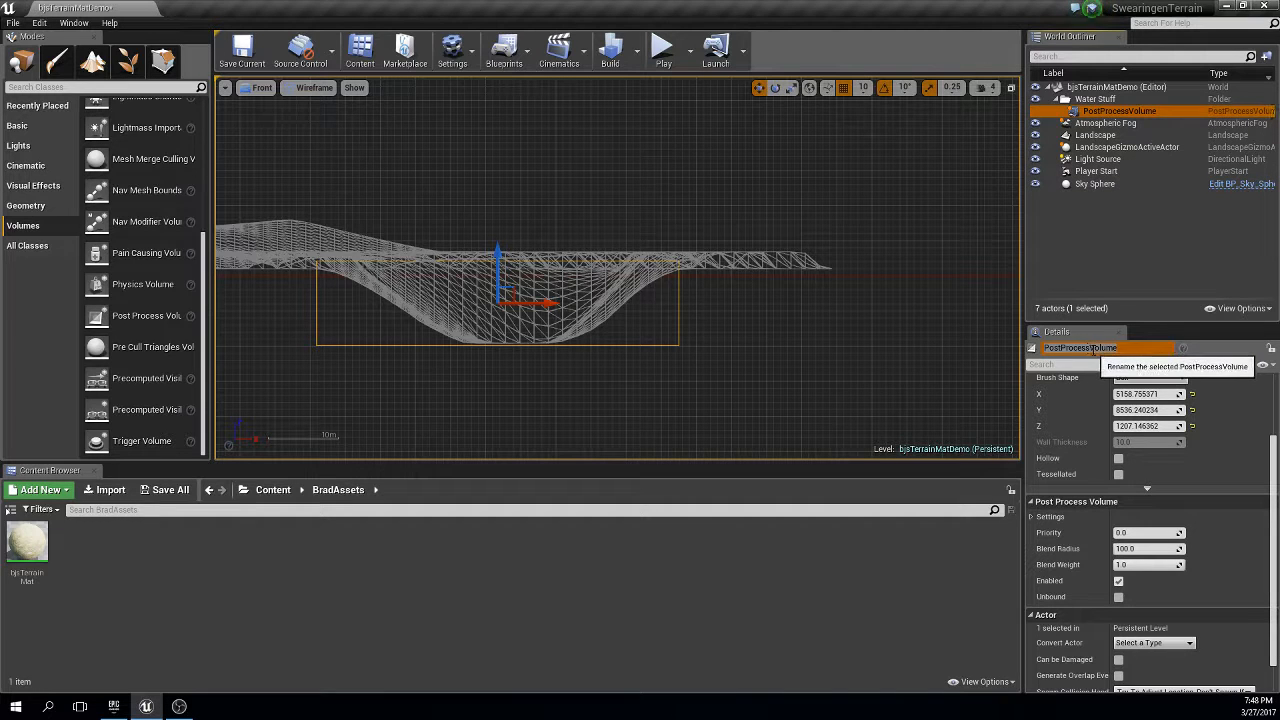
pyautogui.click(1093, 349)
pyautogui.moveTo(1043, 348); pyautogui.dragTo(1090, 350)
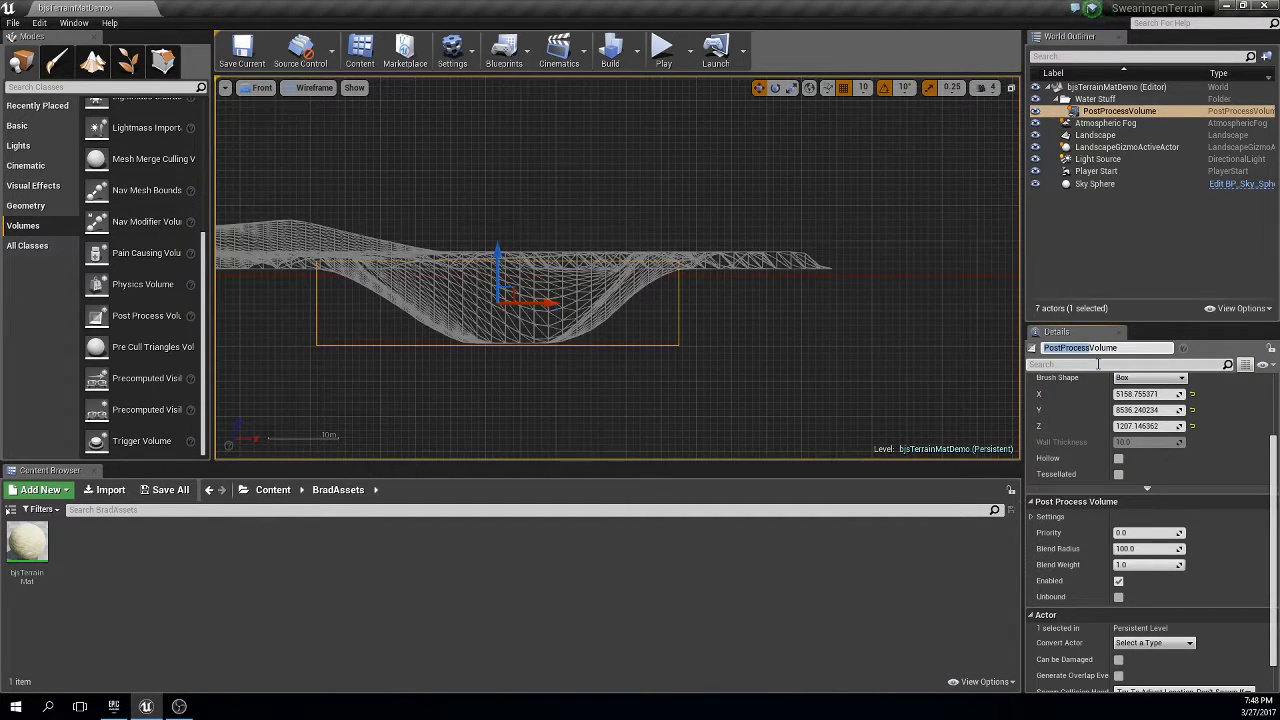
pyautogui.write('BlurVolume')
pyautogui.press('Return')
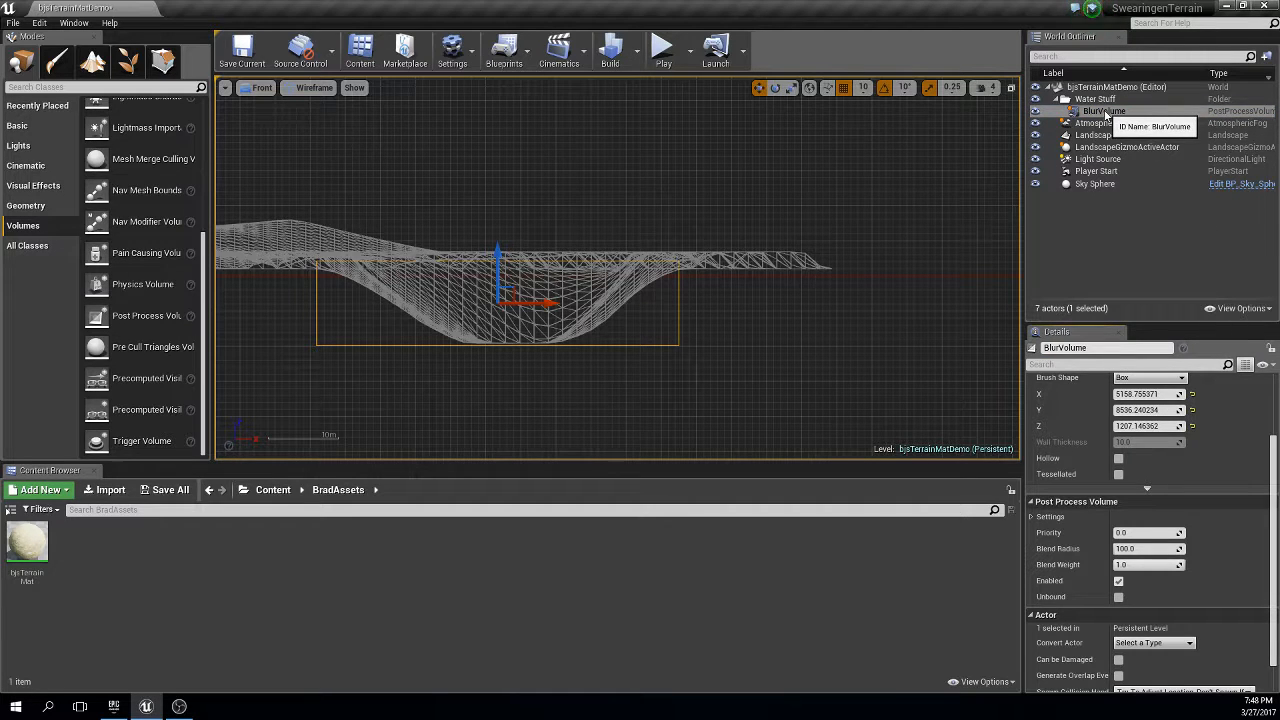
pyautogui.click(1105, 111)
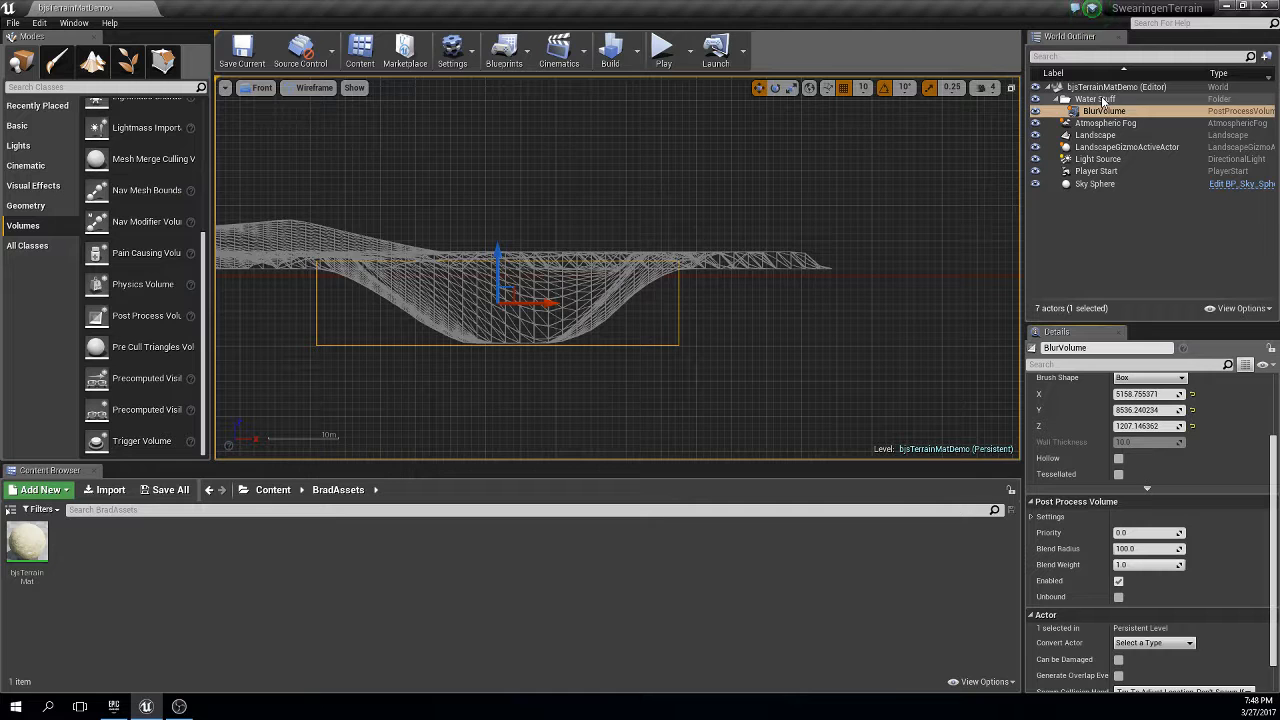
# Return to the full Perspective view and lower the BlurVolume slightly so its top sits beneath the terrain around the basin.
pyautogui.click(1010, 87)
pyautogui.click(606, 281)
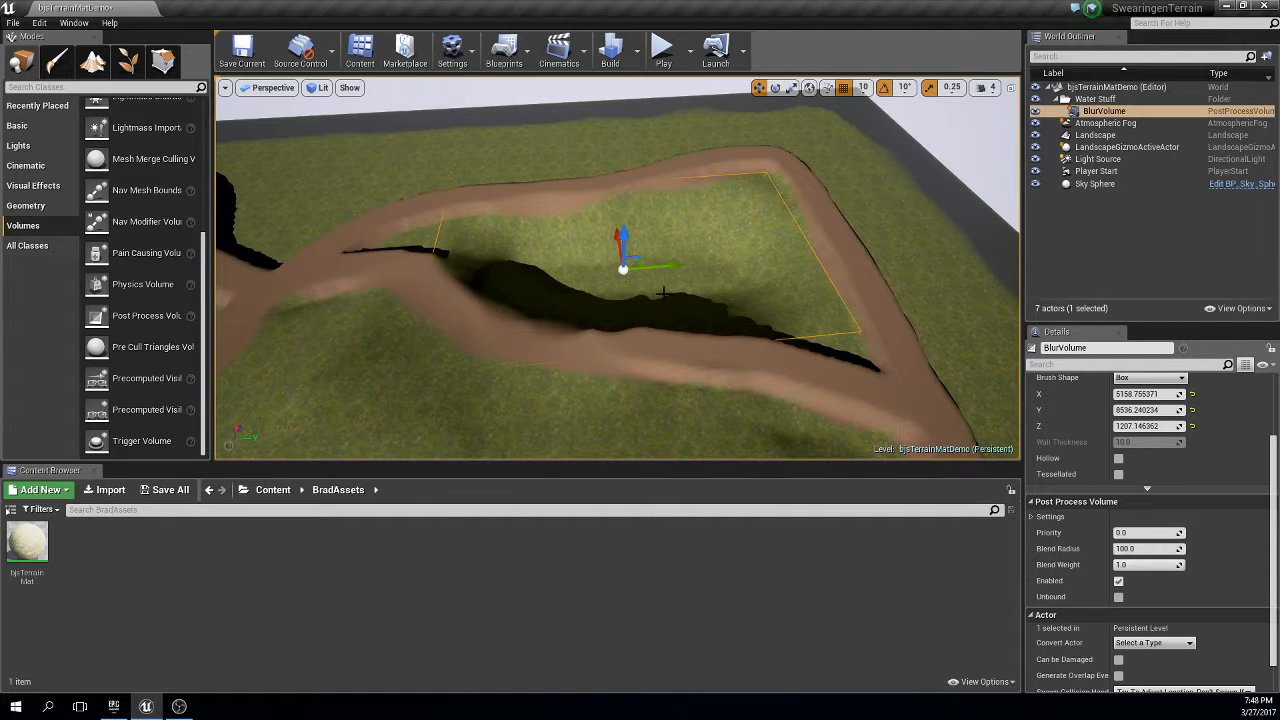
pyautogui.moveTo(663, 293)
pyautogui.mouseDown(button='right')
pyautogui.moveTo(650, 268)
pyautogui.moveTo(653, 282)
pyautogui.moveTo(675, 282)
pyautogui.moveTo(663, 292)
pyautogui.mouseUp(button='right')
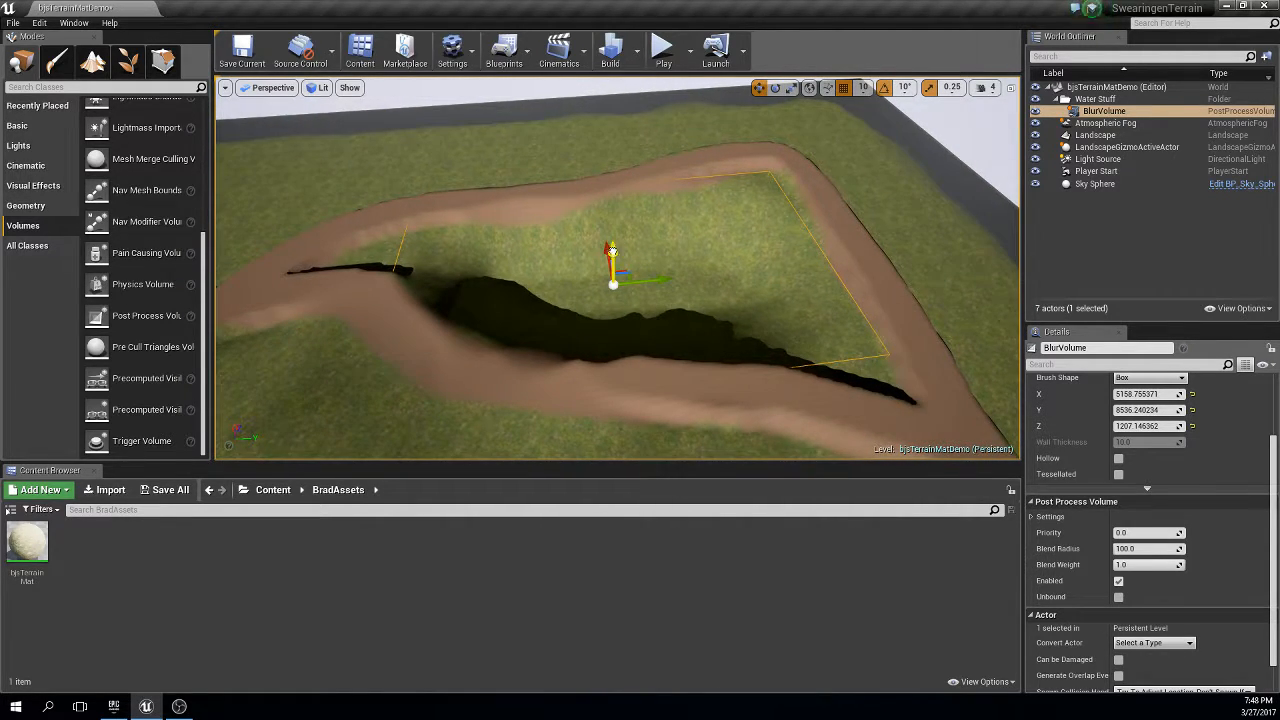
pyautogui.moveTo(612, 250); pyautogui.dragTo(613, 258)
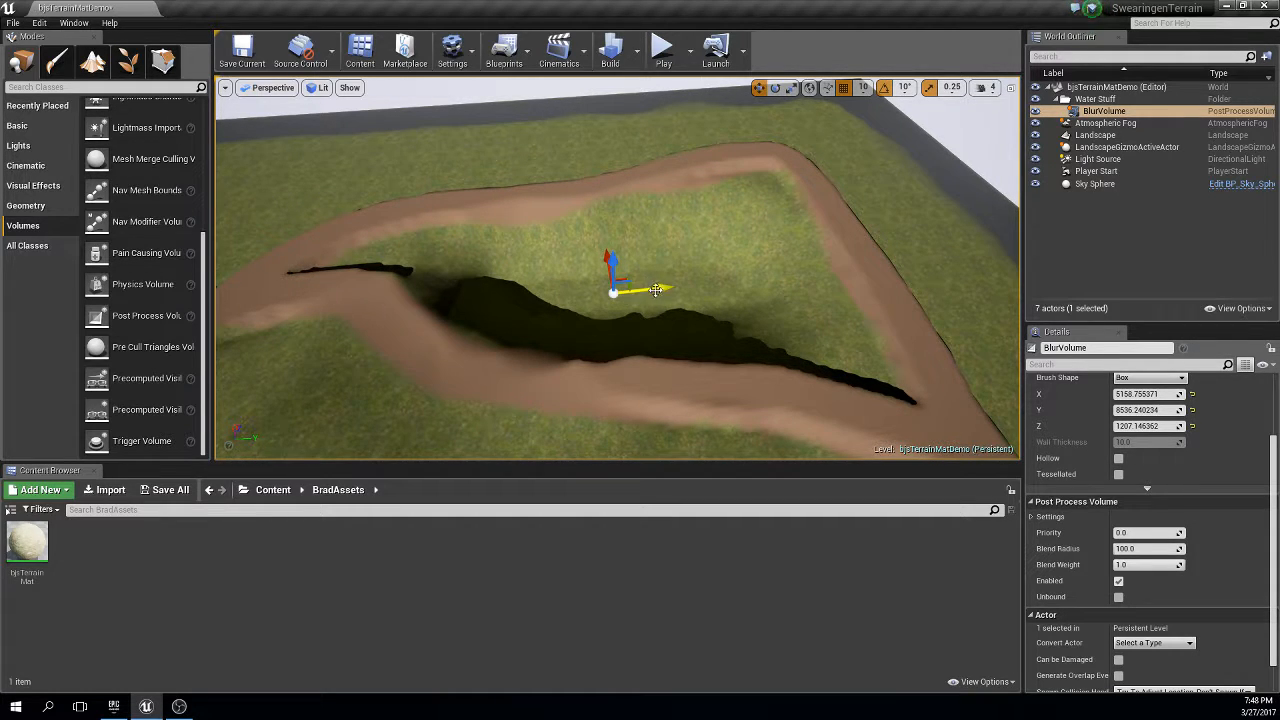
# Raise the viewport camera speed to 6 and fly around to view the basin from its opposite side.
pyautogui.moveTo(763, 368); pyautogui.dragTo(736, 355, button='right')
pyautogui.click(985, 87)
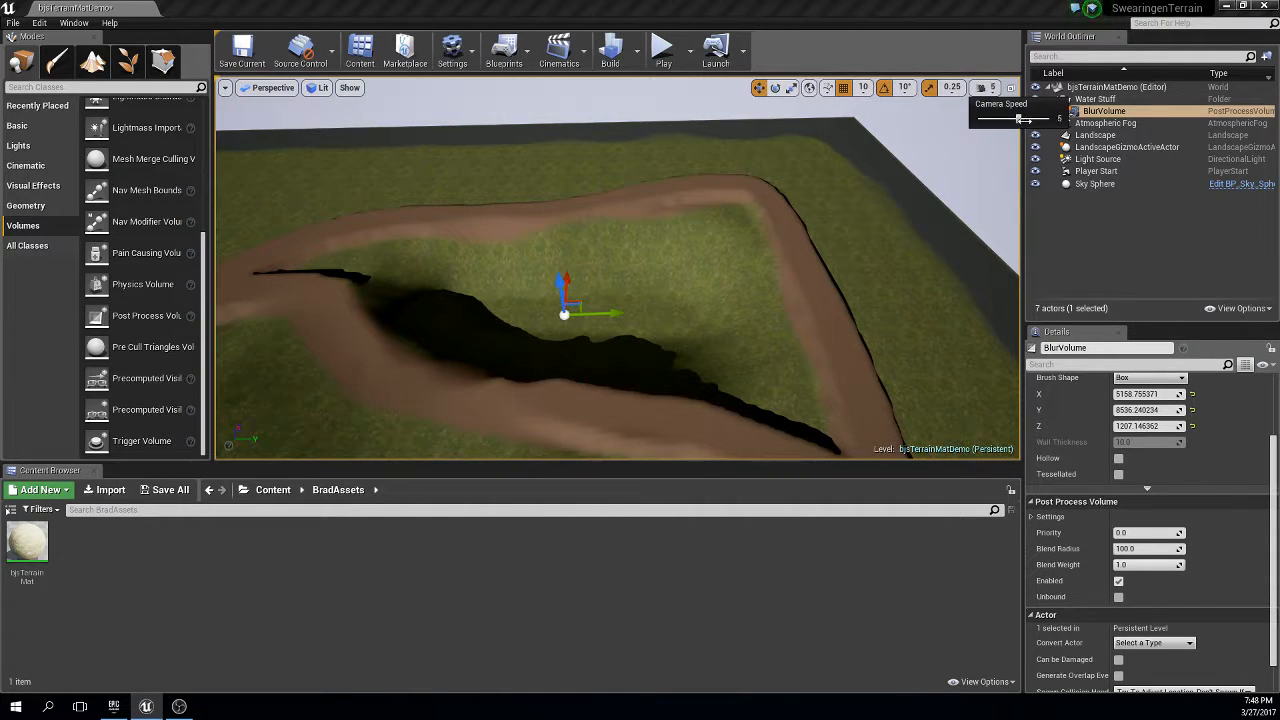
pyautogui.press('d')
pyautogui.moveTo(664, 255); pyautogui.dragTo(305, 248, button='right')
pyautogui.press('w')
pyautogui.press('s')
pyautogui.press('d')
pyautogui.press('w')
pyautogui.press('d')
pyautogui.press('w')
pyautogui.press('s')
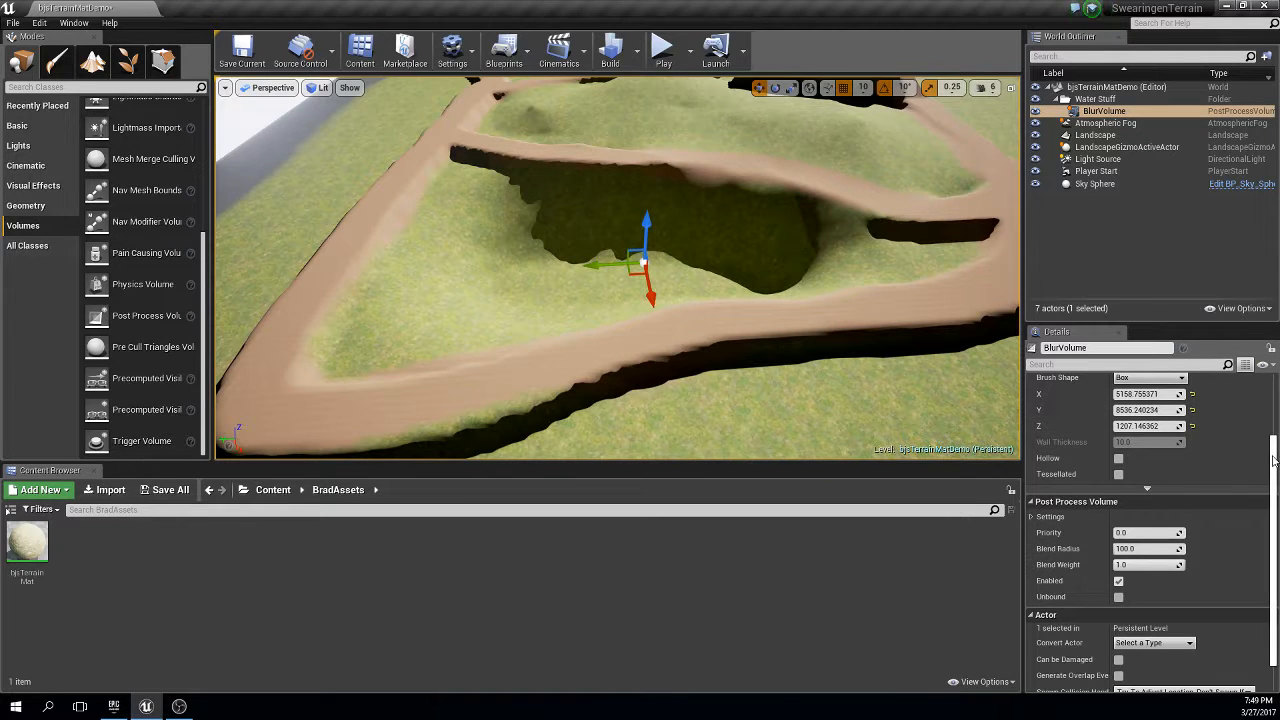
# Expand the BlurVolume's post process settings and fly the viewport camera down to the floor of the basin inside the volume.
pyautogui.moveTo(1273, 460); pyautogui.dragTo(1273, 492)
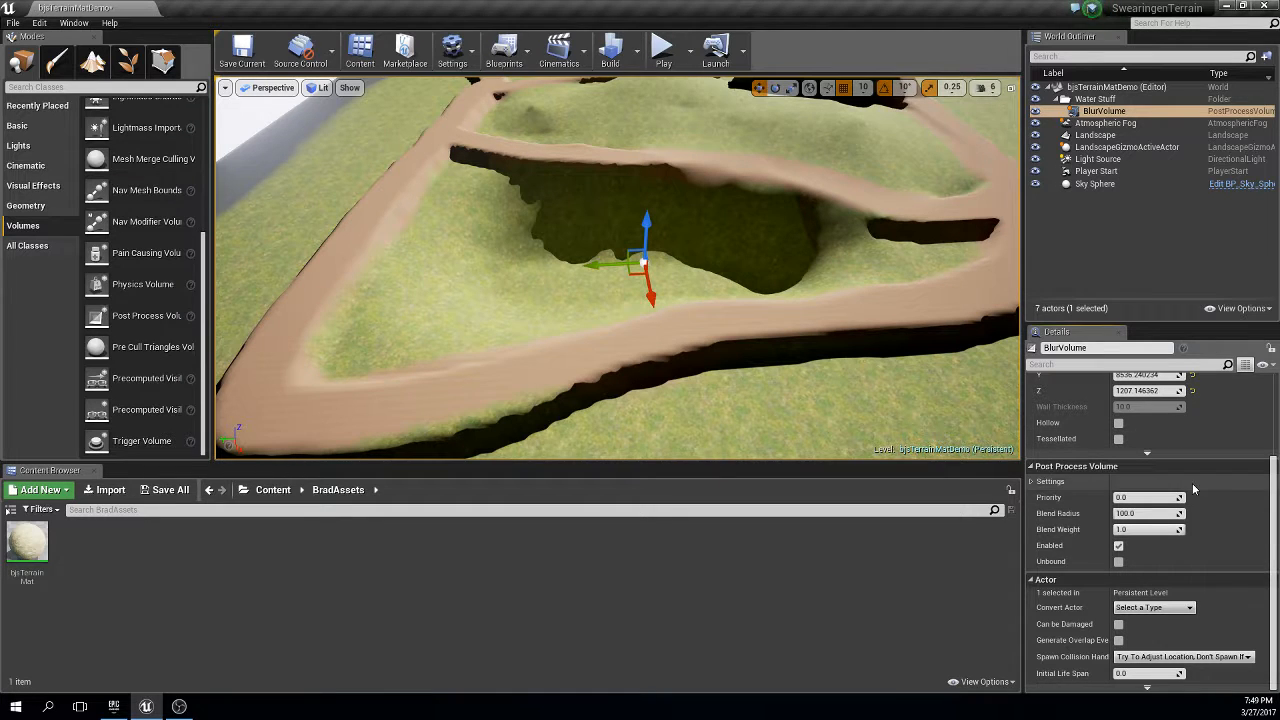
pyautogui.click(1031, 482)
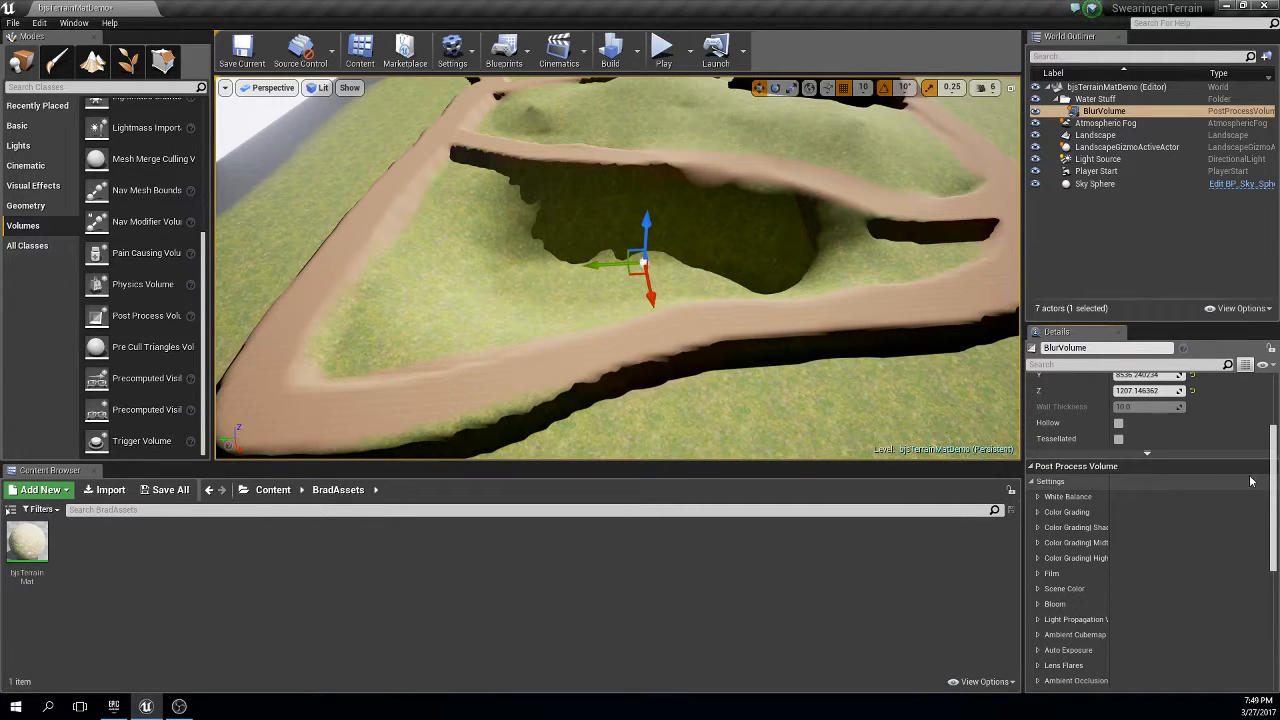
pyautogui.moveTo(1270, 494); pyautogui.dragTo(1274, 530)
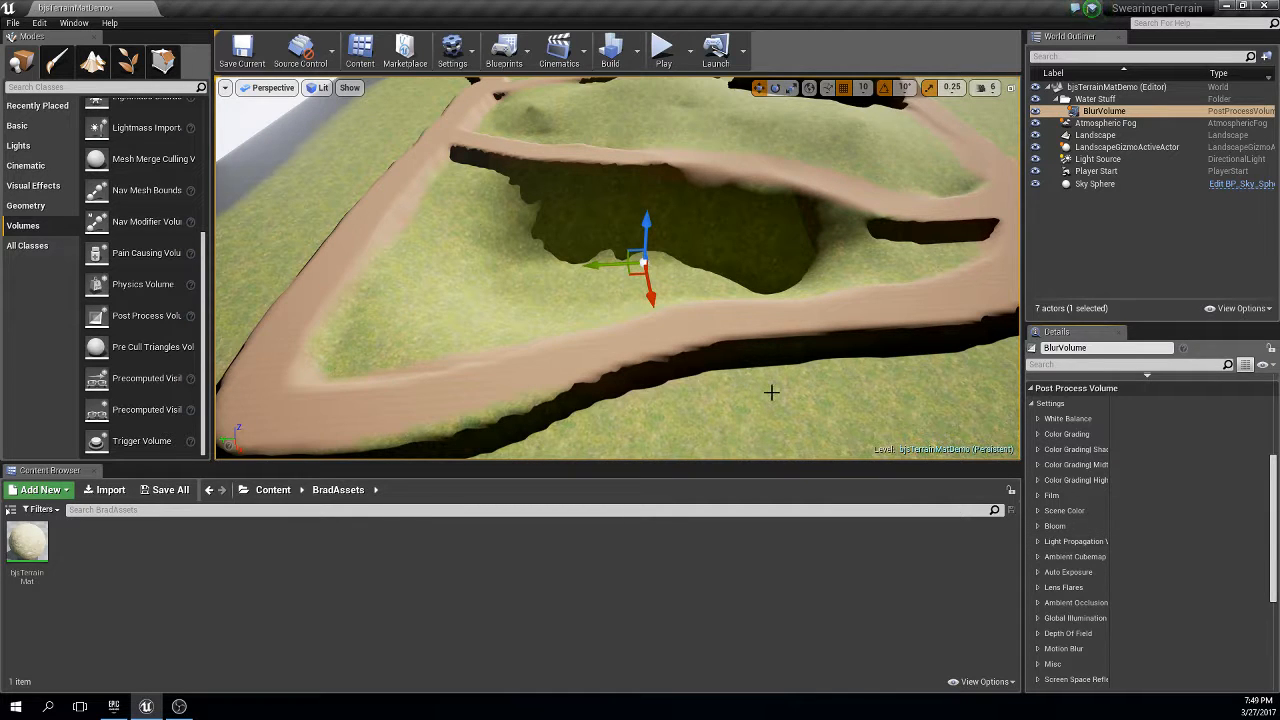
pyautogui.press('w')
pyautogui.moveTo(769, 398); pyautogui.dragTo(854, 361, button='right')
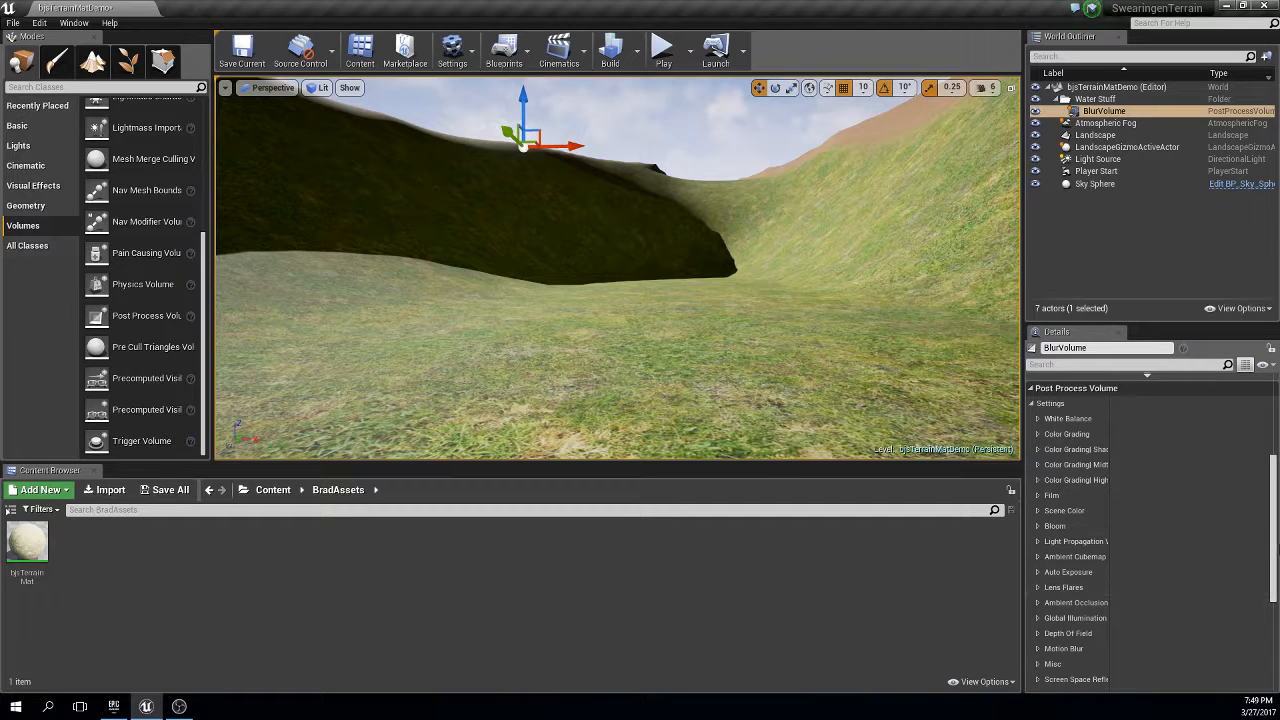
# In the BlurVolume's Depth Of Field settings, enable the Method override and choose GaussianDOF.
pyautogui.moveTo(1273, 550); pyautogui.dragTo(1273, 592)
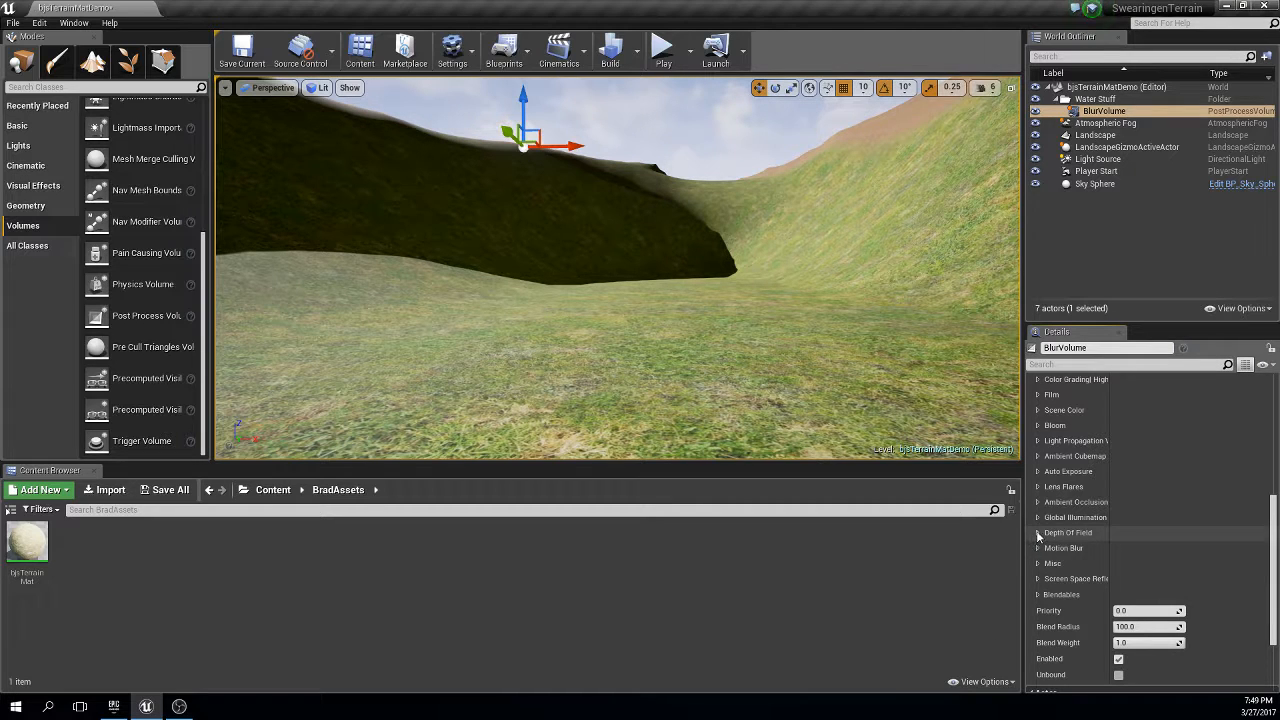
pyautogui.click(1037, 532)
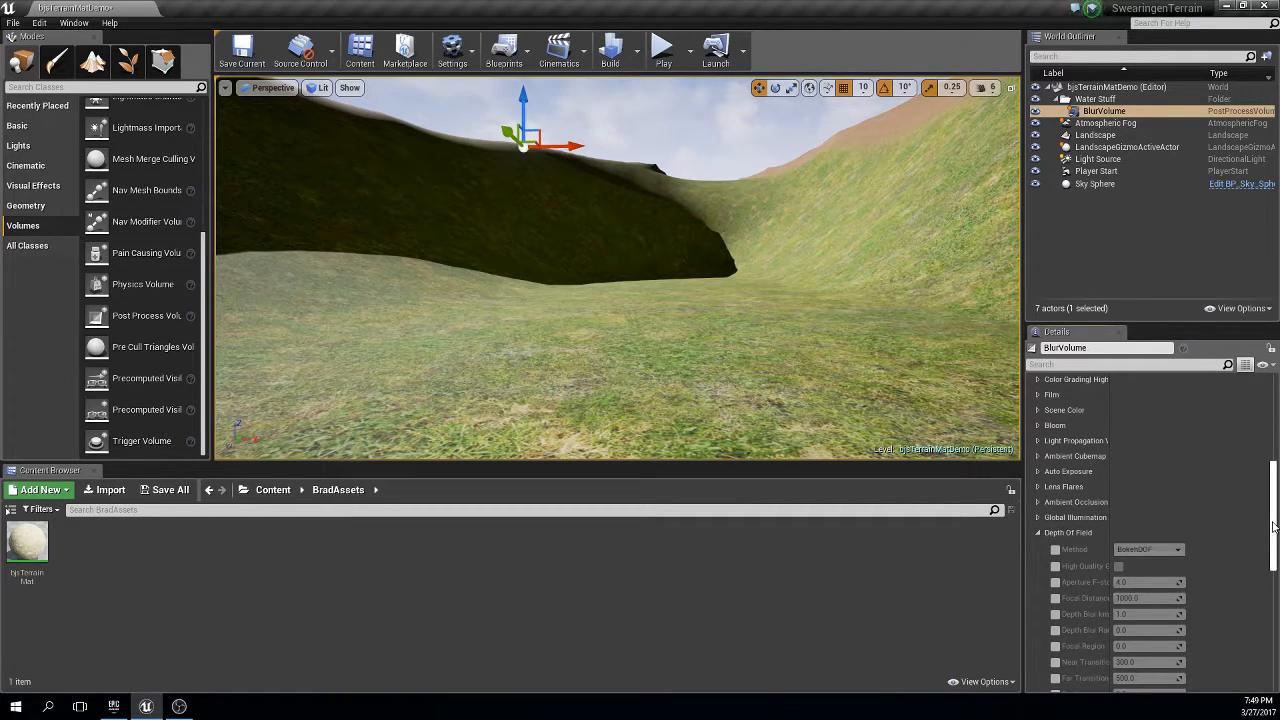
pyautogui.scroll(-3, 1232, 468)
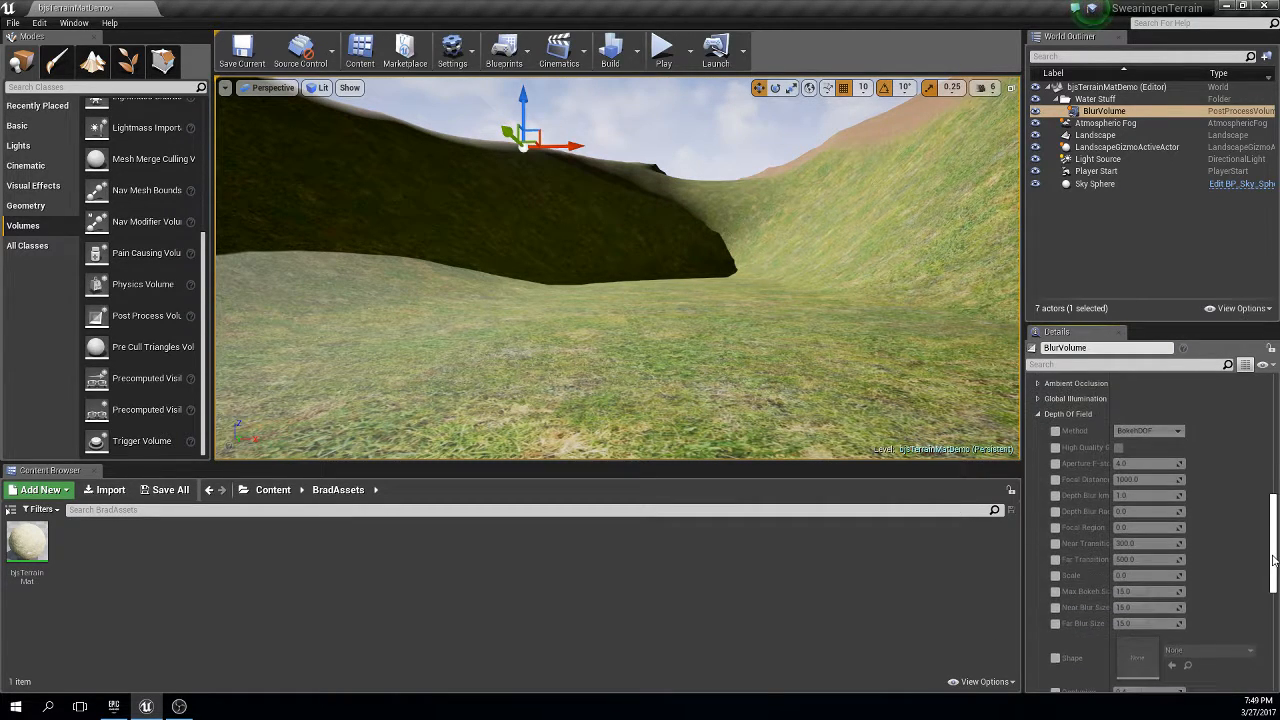
pyautogui.click(1055, 431)
pyautogui.click(1148, 430)
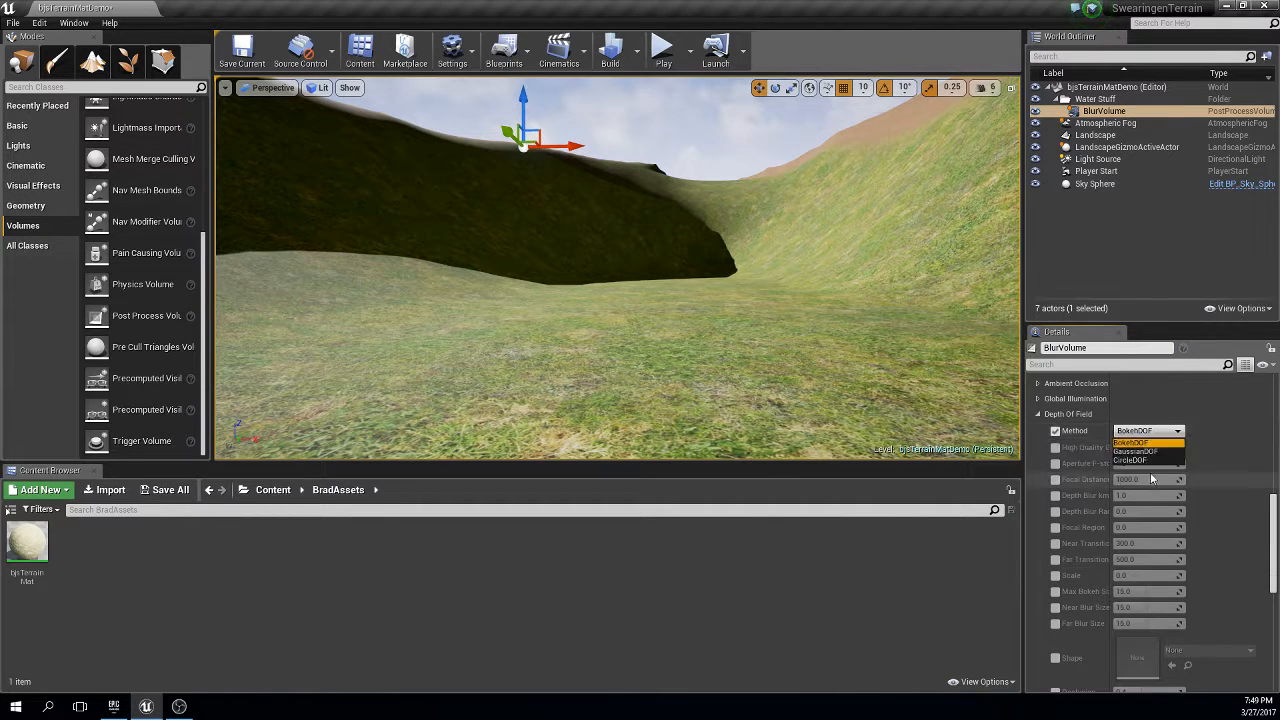
pyautogui.click(1155, 451)
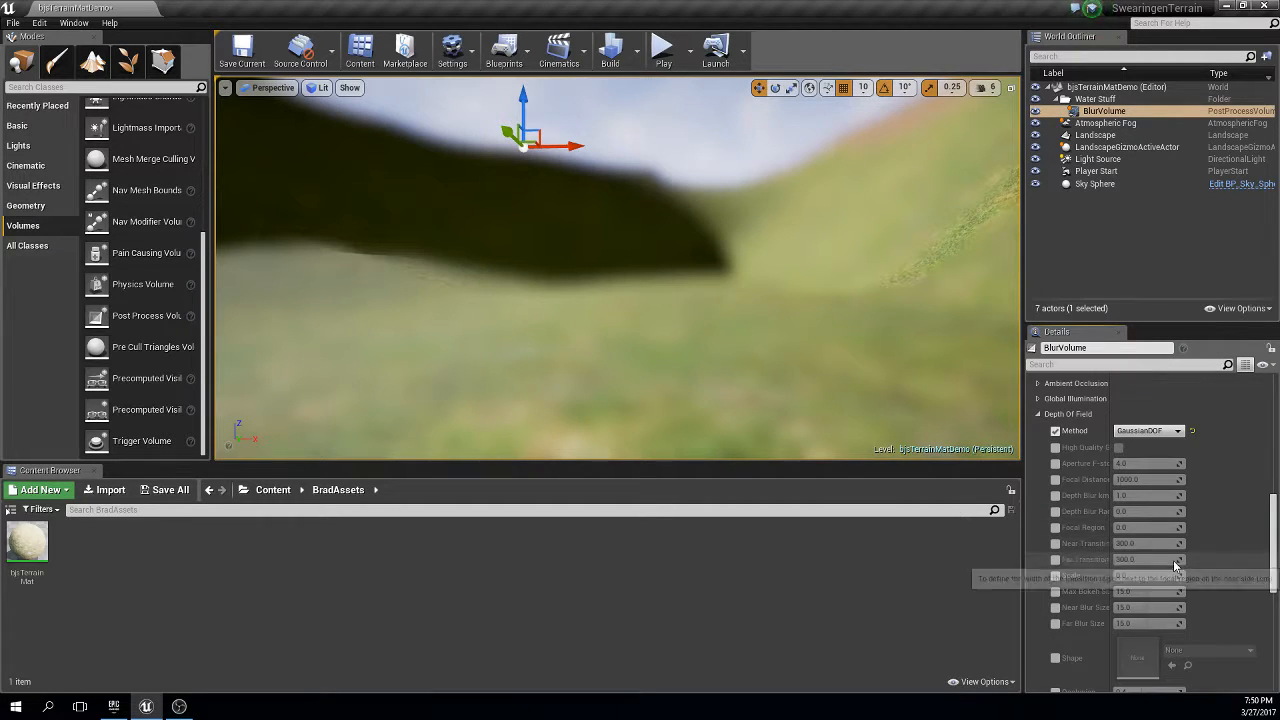
# Enable the Near Transition Region override at about 1284.4 and the Focal Distance override at 1.0, checking the blur around the basin.
pyautogui.click(1056, 544)
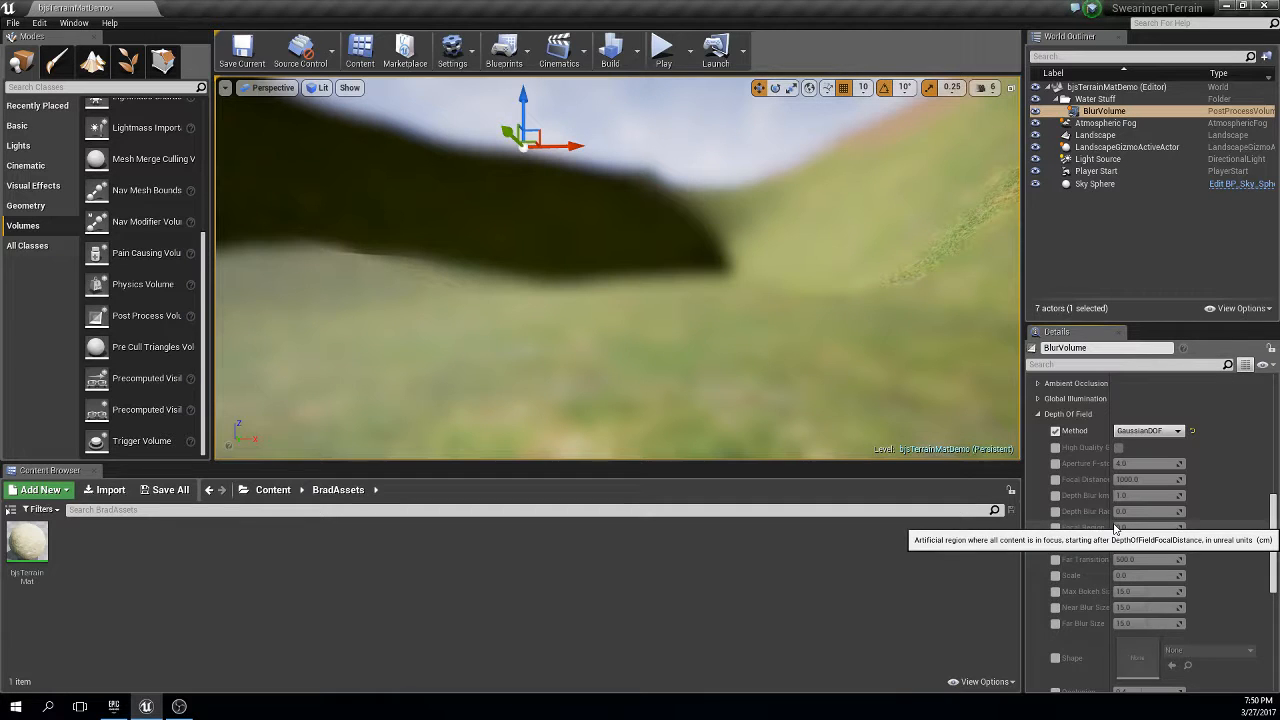
pyautogui.moveTo(1112, 527); pyautogui.dragTo(1226, 560)
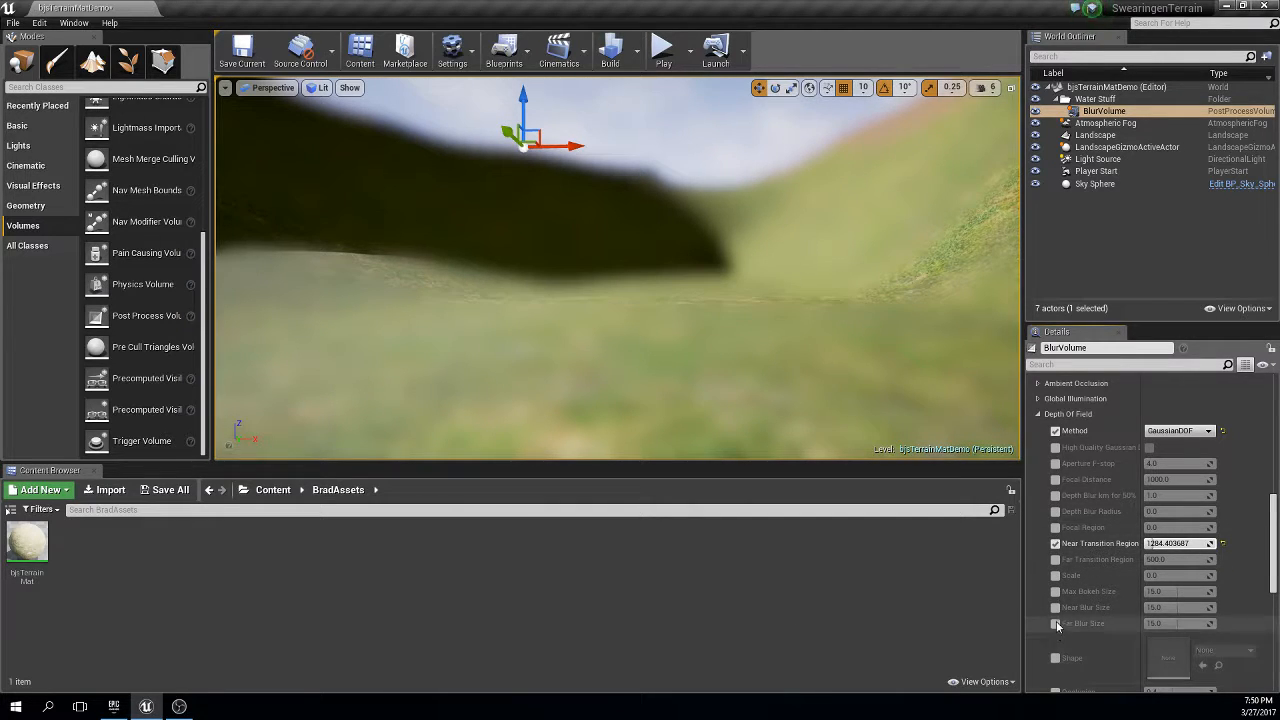
pyautogui.click(1055, 479)
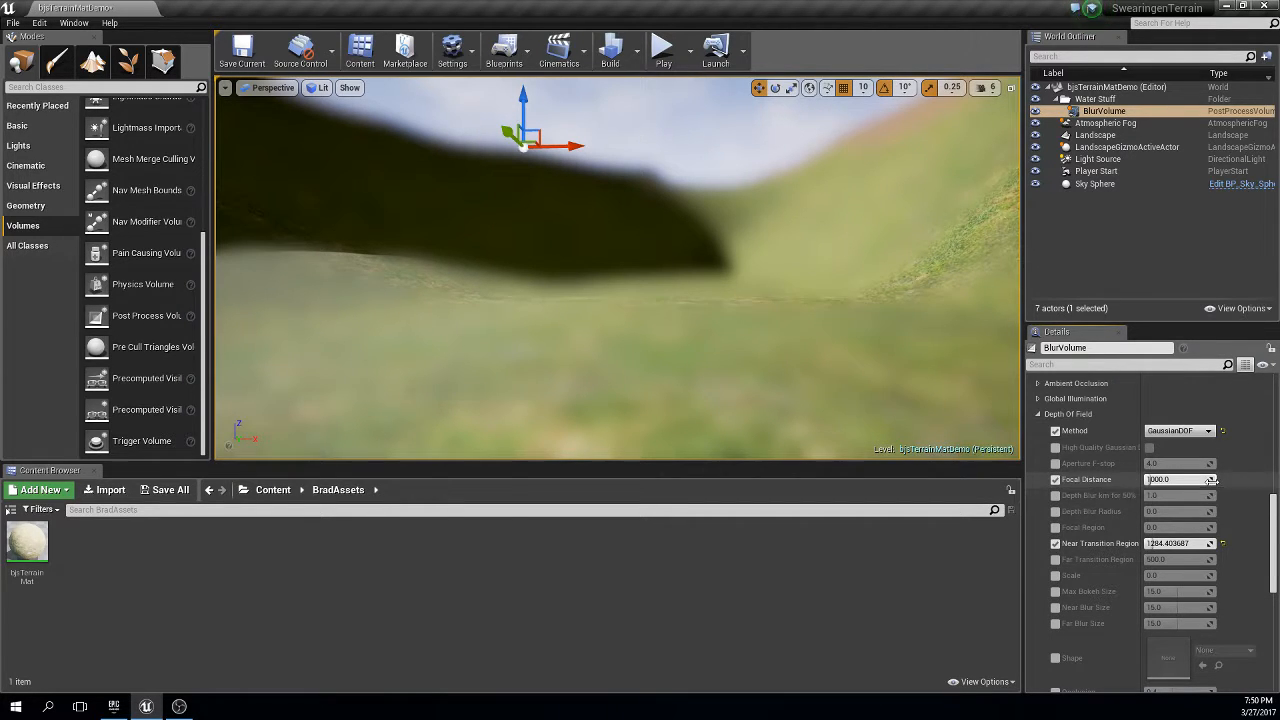
pyautogui.moveTo(1212, 480); pyautogui.dragTo(1151, 480)
pyautogui.moveTo(820, 341); pyautogui.dragTo(682, 325, button='right')
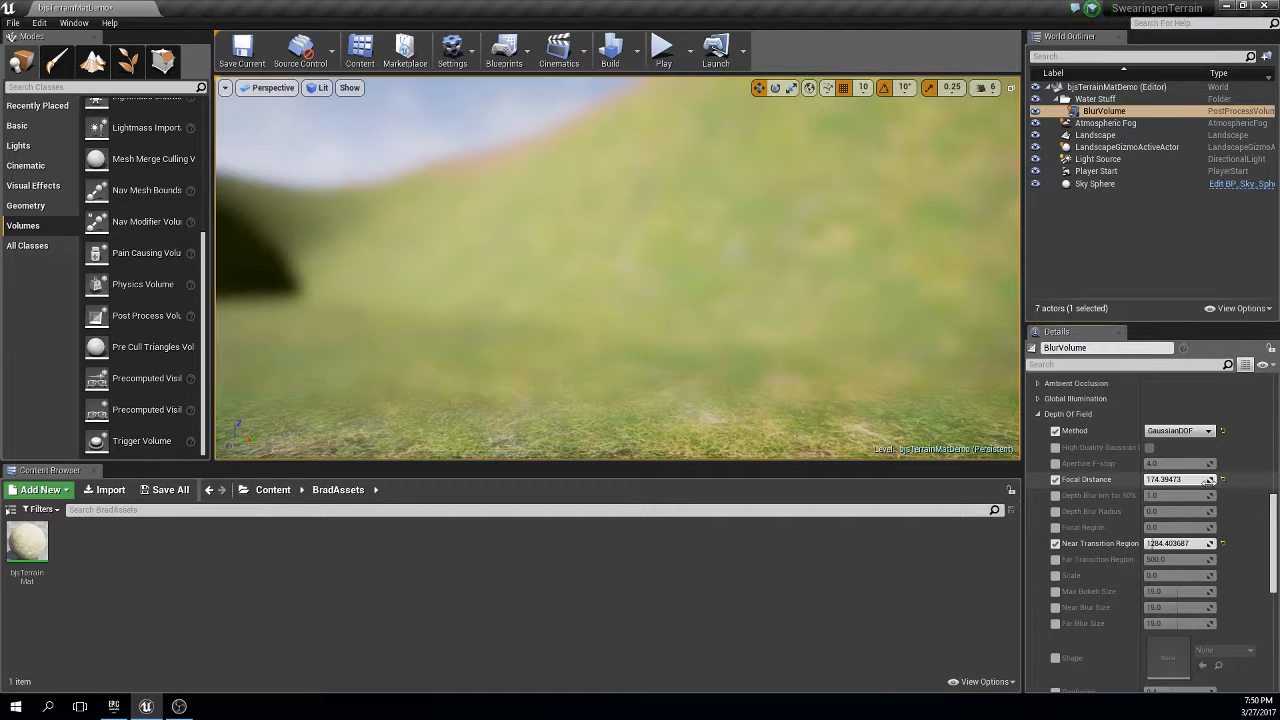
pyautogui.moveTo(1208, 480); pyautogui.dragTo(1150, 480)
pyautogui.moveTo(630, 280); pyautogui.dragTo(760, 260, button='right')
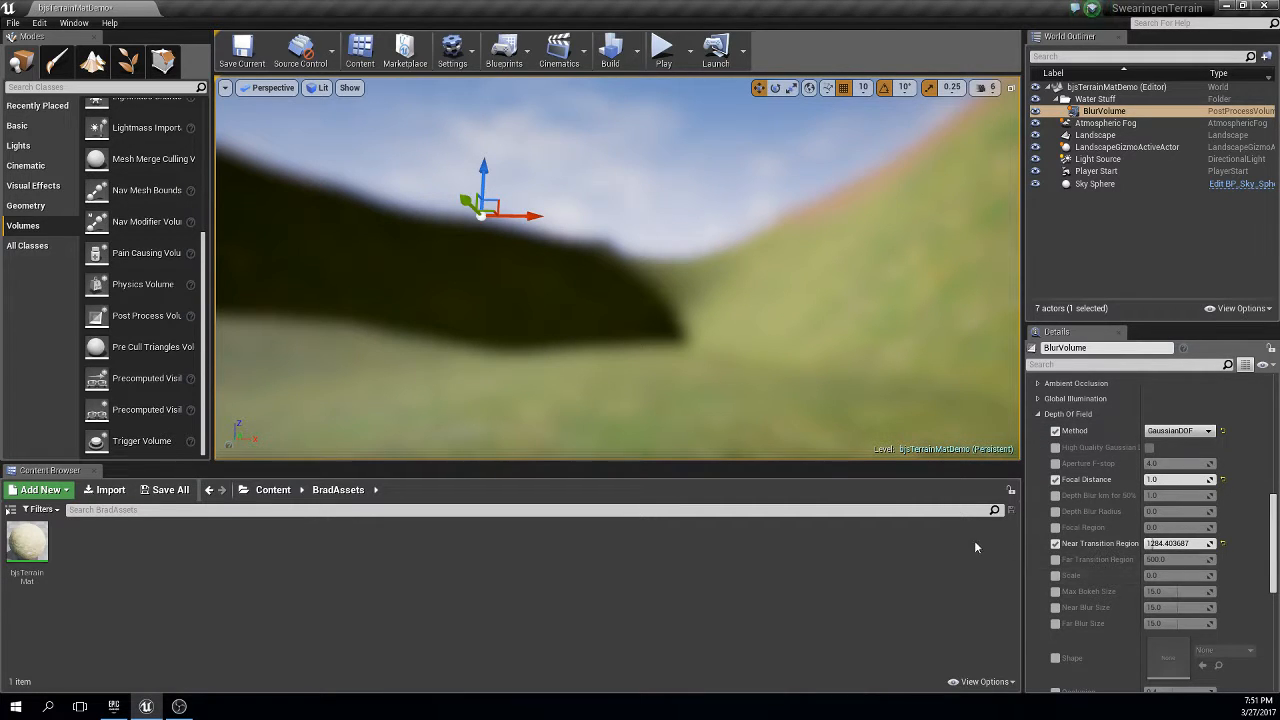
# Turn off the Near Transition Region override and set the Focal Distance to 1.0.
pyautogui.click(1056, 544)
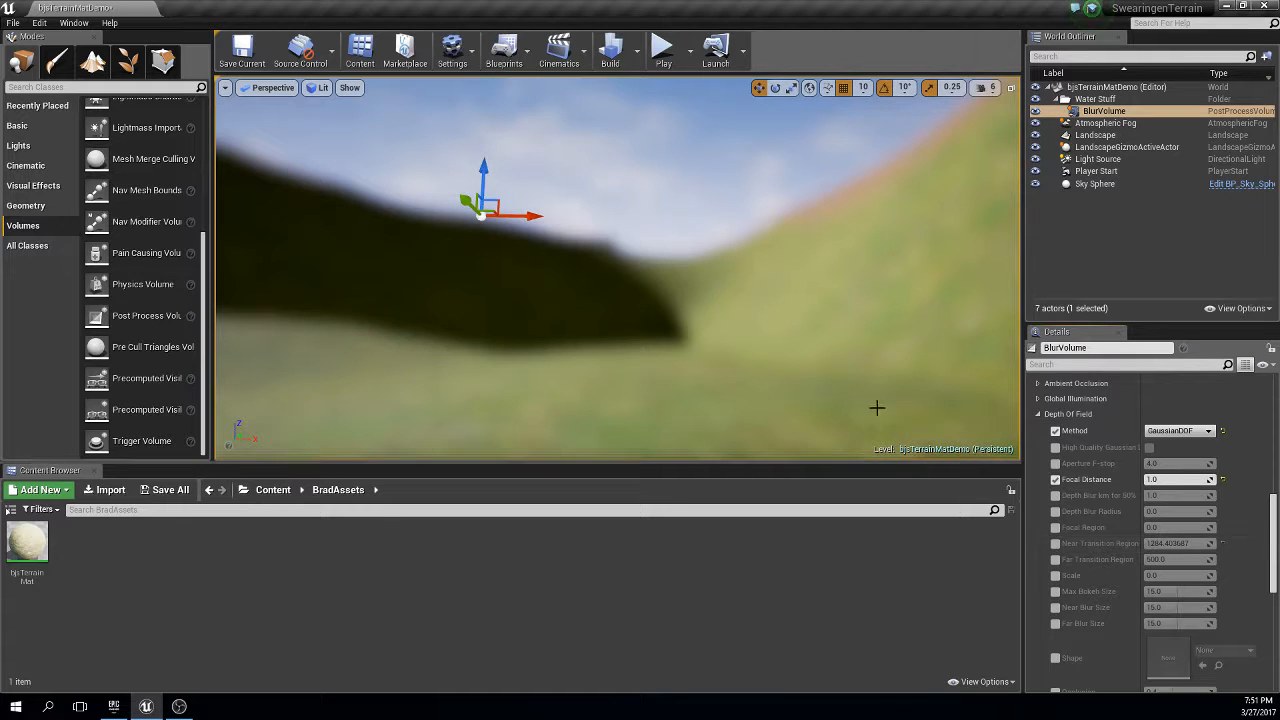
pyautogui.moveTo(857, 331); pyautogui.dragTo(930, 400, button='right')
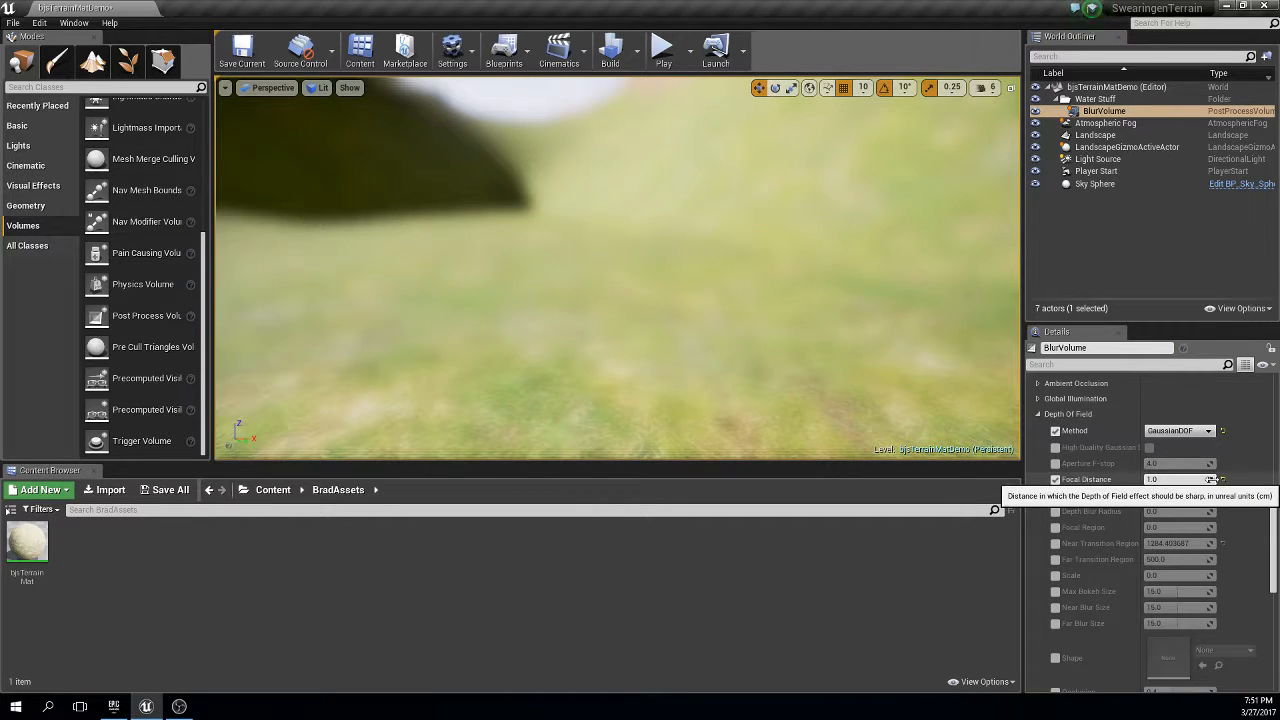
pyautogui.moveTo(1212, 479); pyautogui.dragTo(1180, 479)
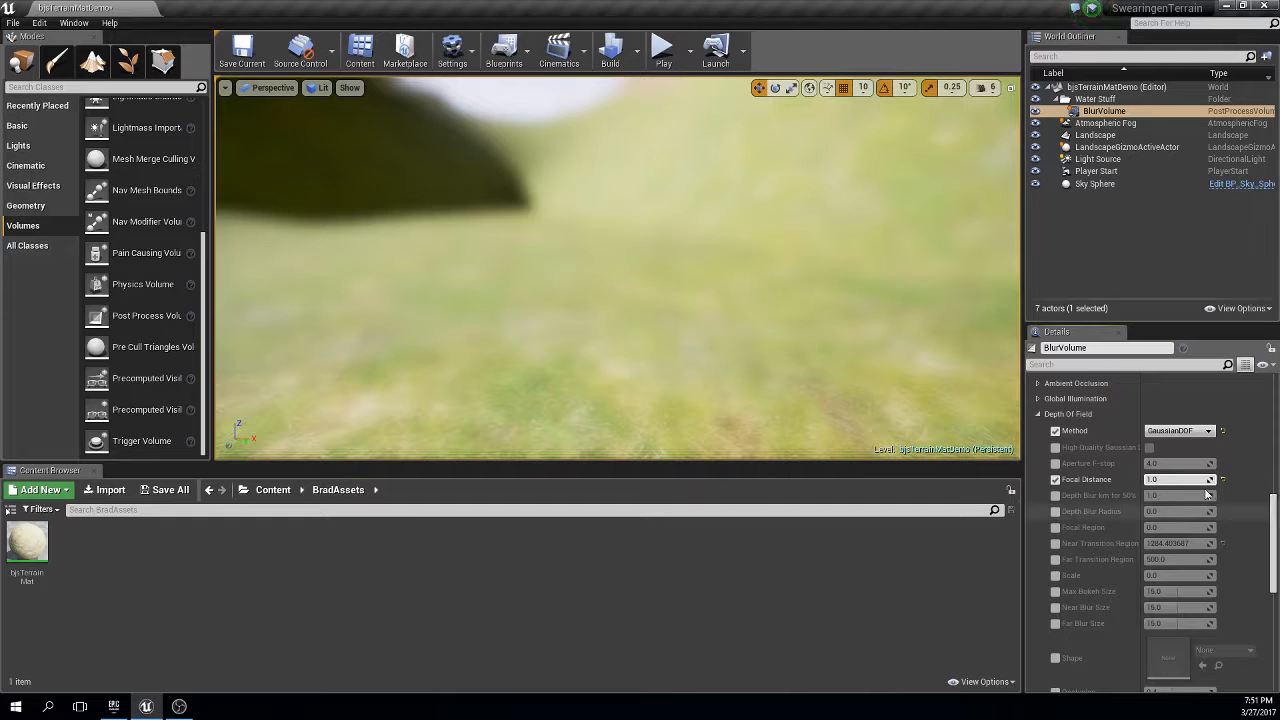
# Collapse the Depth Of Field settings and enable the Scene Color Tint override in the BlurVolume's Scene Color settings.
pyautogui.click(1040, 414)
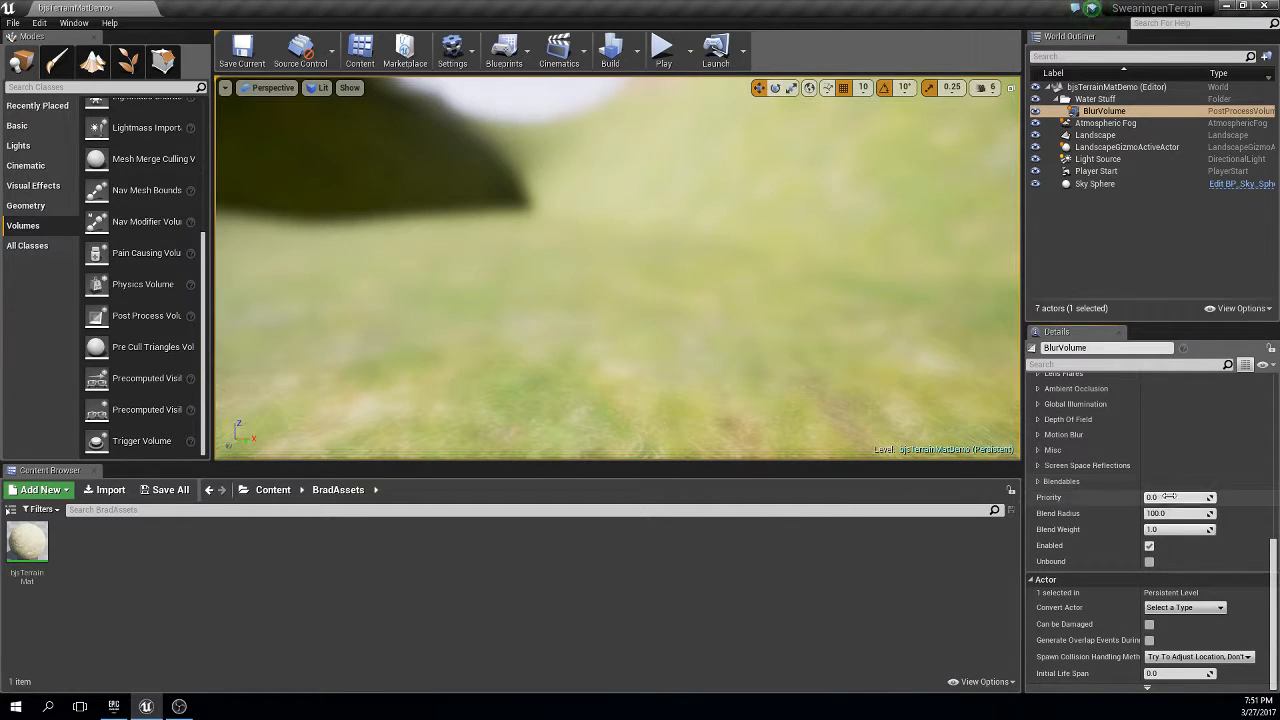
pyautogui.moveTo(1275, 571); pyautogui.dragTo(1275, 484)
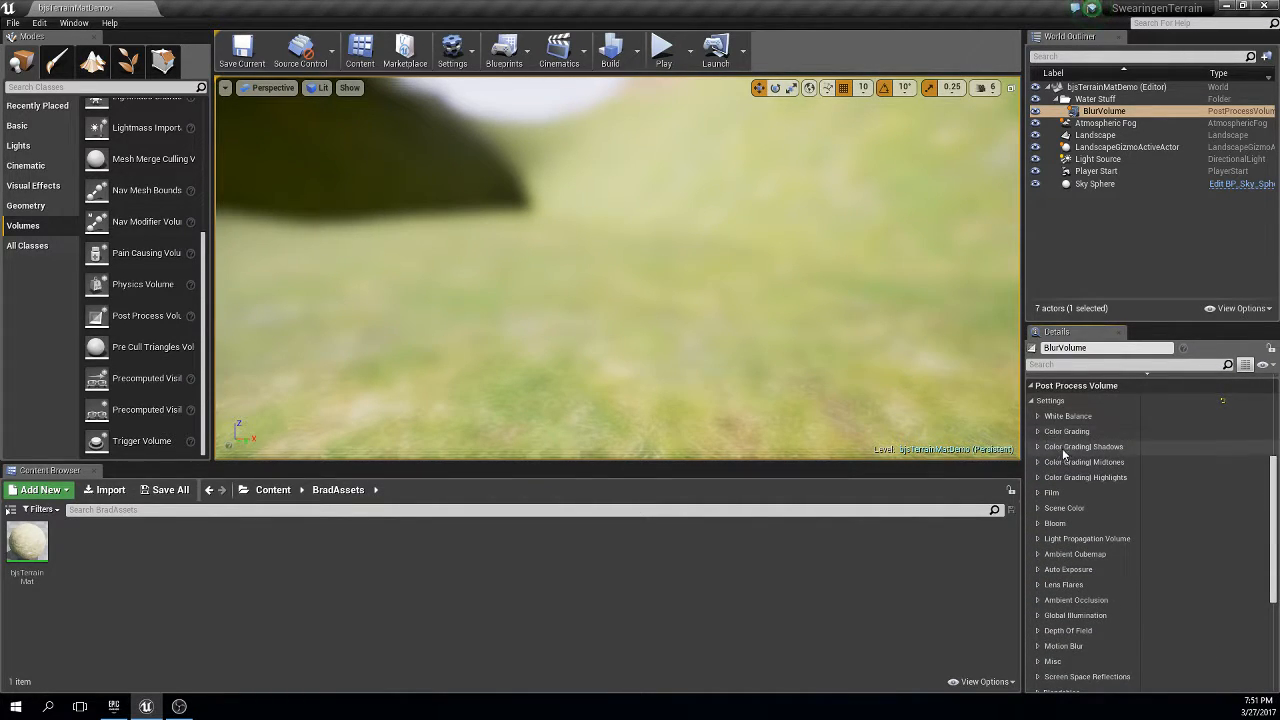
pyautogui.click(1037, 508)
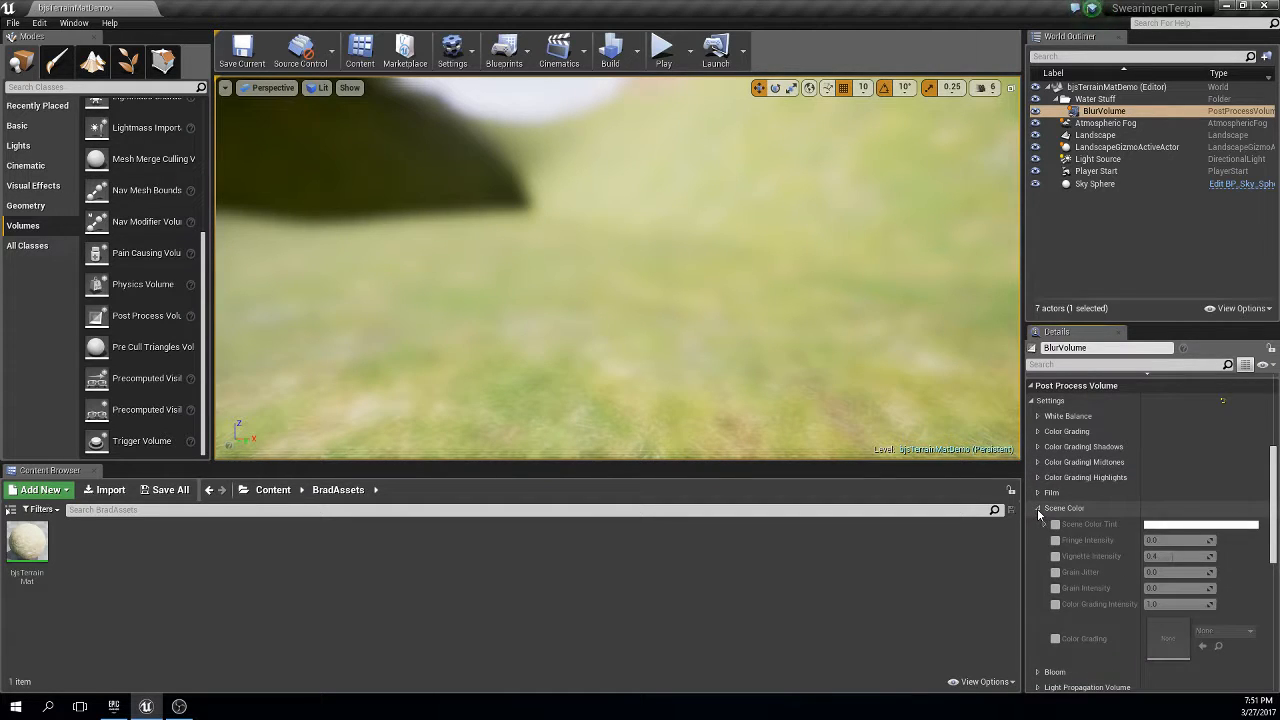
pyautogui.moveTo(1274, 513); pyautogui.dragTo(1274, 543)
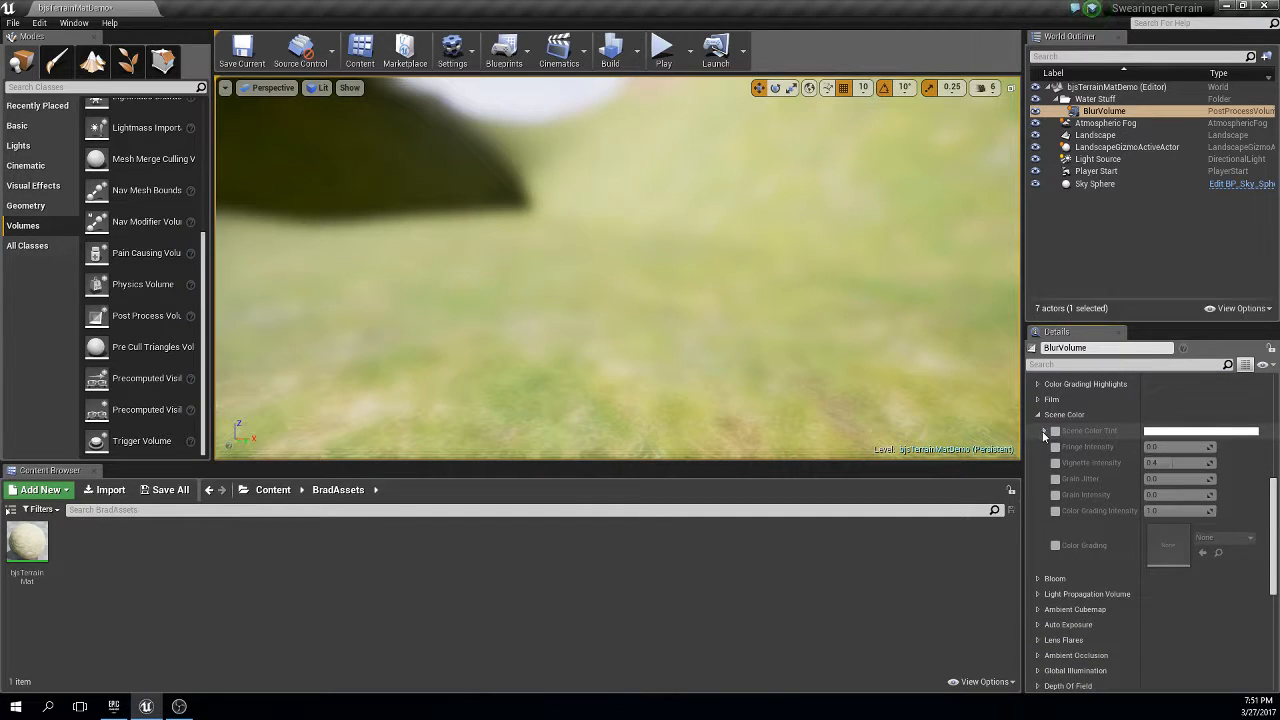
pyautogui.click(1043, 430)
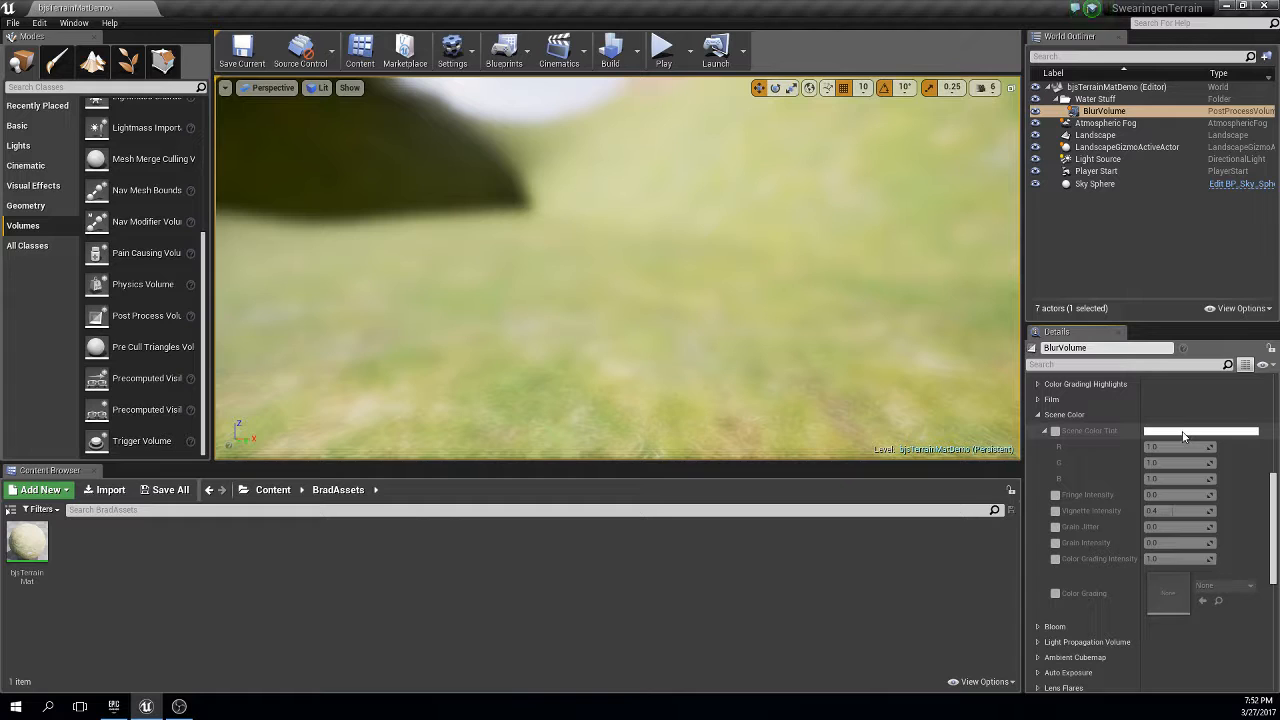
pyautogui.click(1055, 431)
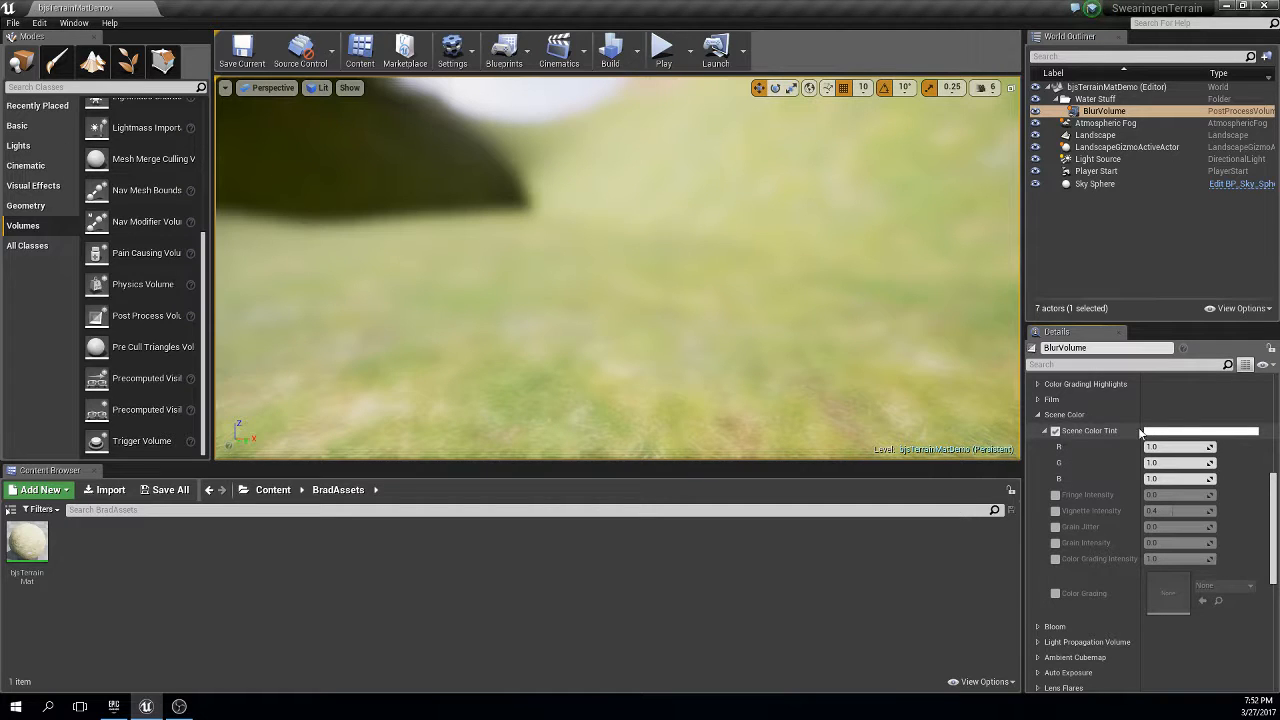
# Set the Scene Color Tint to a bright underwater blue of about R 0.044, G 0.621, B 1.0.
pyautogui.click(1168, 431)
pyautogui.moveTo(1002, 345); pyautogui.dragTo(858, 305)
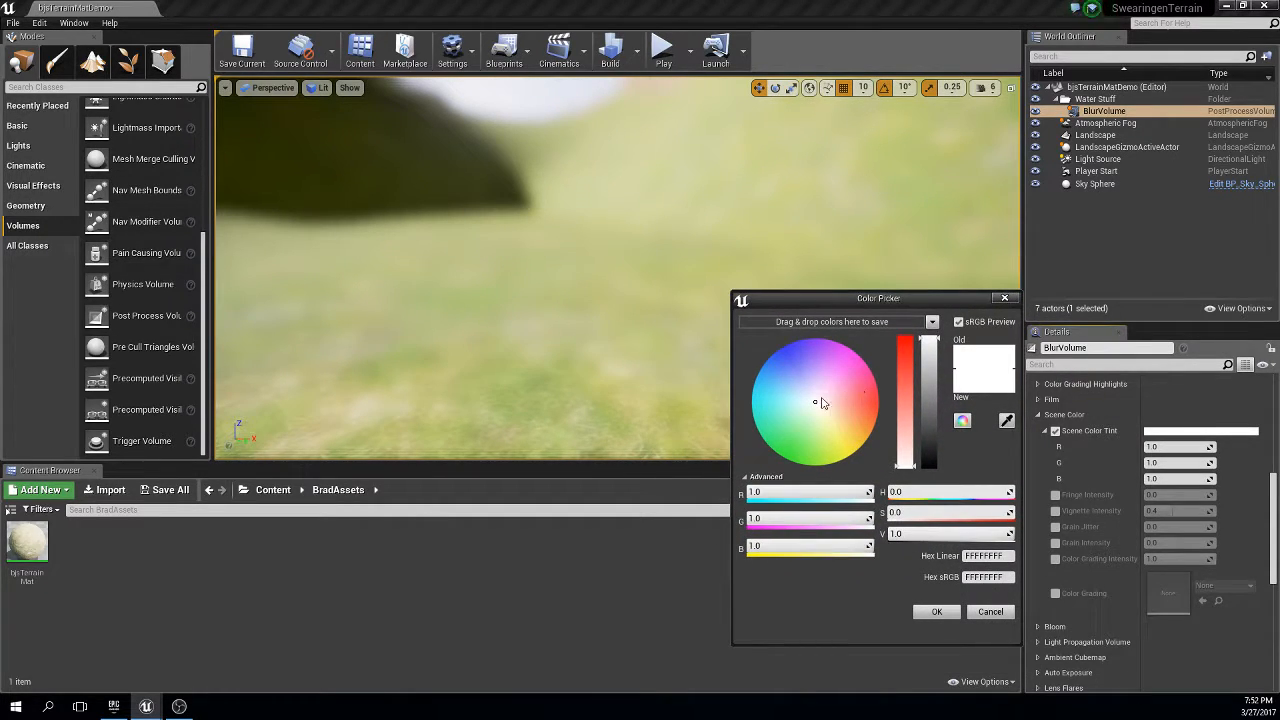
pyautogui.moveTo(815, 406); pyautogui.dragTo(772, 375)
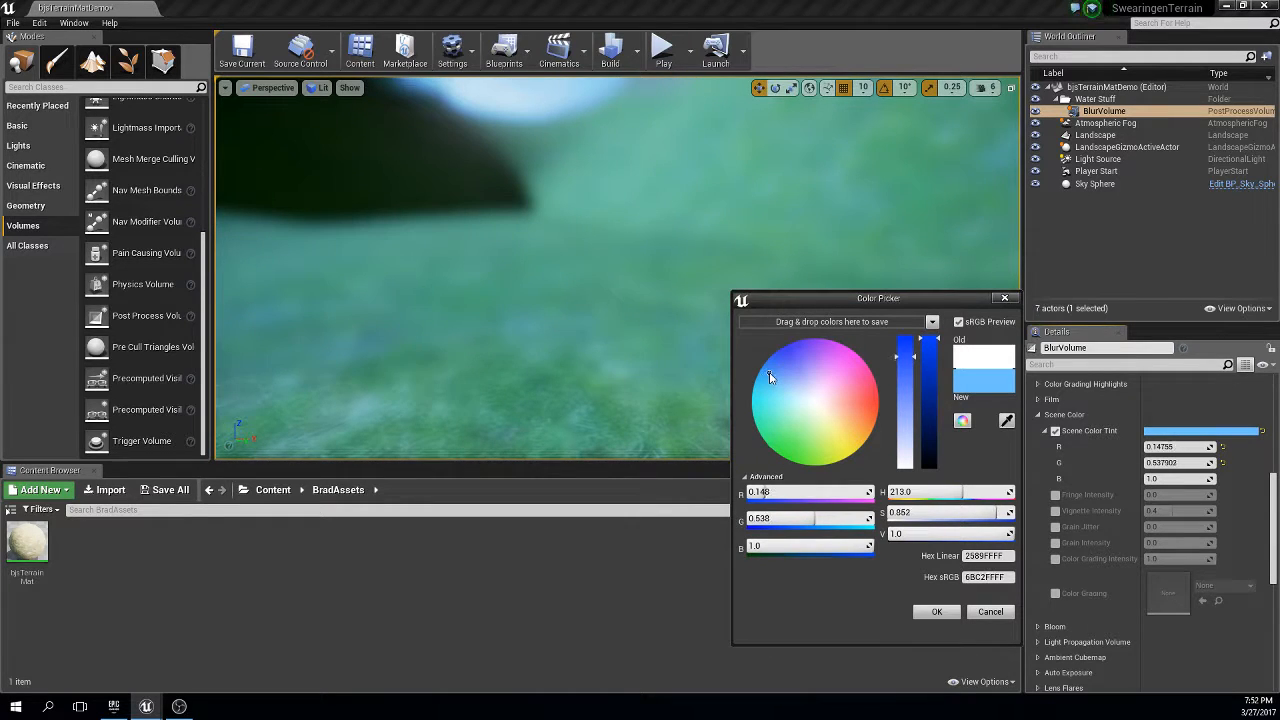
pyautogui.moveTo(766, 380)
pyautogui.mouseDown()
pyautogui.moveTo(756, 390)
pyautogui.moveTo(770, 390)
pyautogui.moveTo(760, 384)
pyautogui.mouseUp()
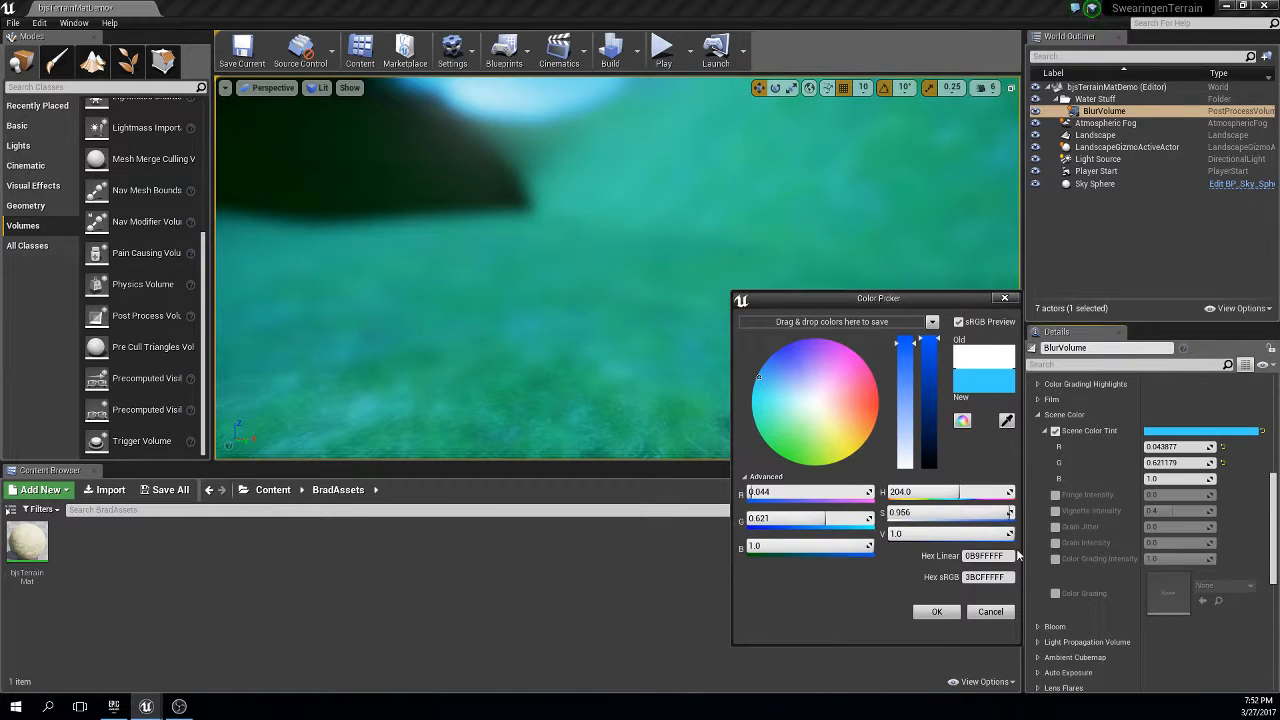
pyautogui.click(938, 612)
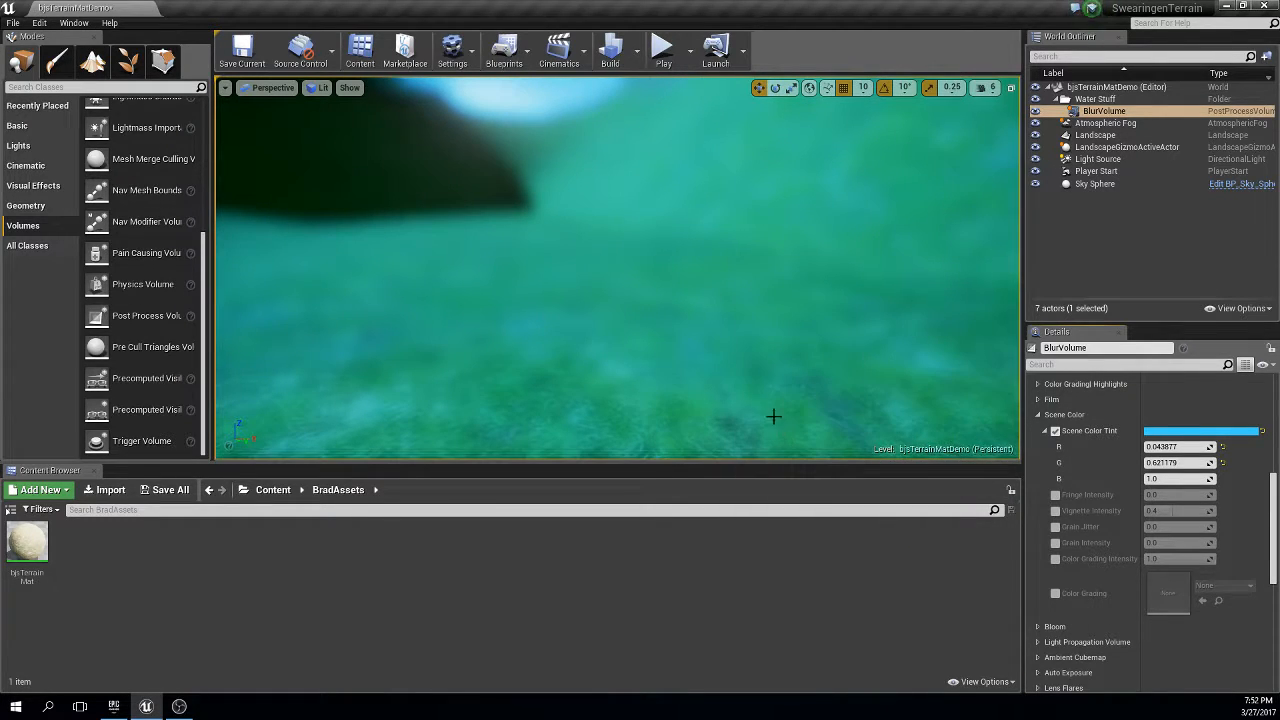
# Fly the camera in and out through the BlurVolume's top to examine the blur and blue tint, ending on a wide view of the basin.
pyautogui.press('e')
pyautogui.moveTo(640, 360); pyautogui.dragTo(640, 360, button='right')
pyautogui.press('q')
pyautogui.press('e')
pyautogui.press('q')
pyautogui.press('e')
pyautogui.press('q')
pyautogui.press('e')
pyautogui.press('e')
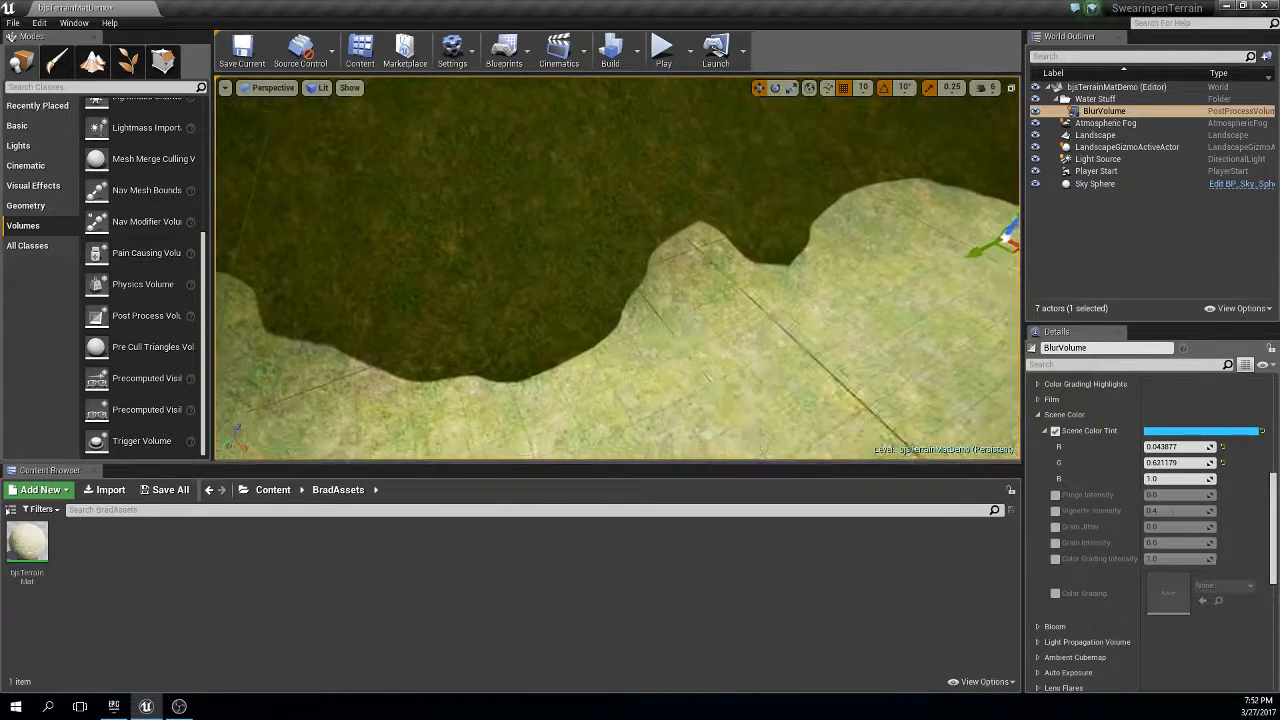
pyautogui.moveTo(617, 268)
pyautogui.mouseDown(button='middle')
pyautogui.moveTo(618, 335)
pyautogui.moveTo(622, 255)
pyautogui.mouseUp(button='middle')
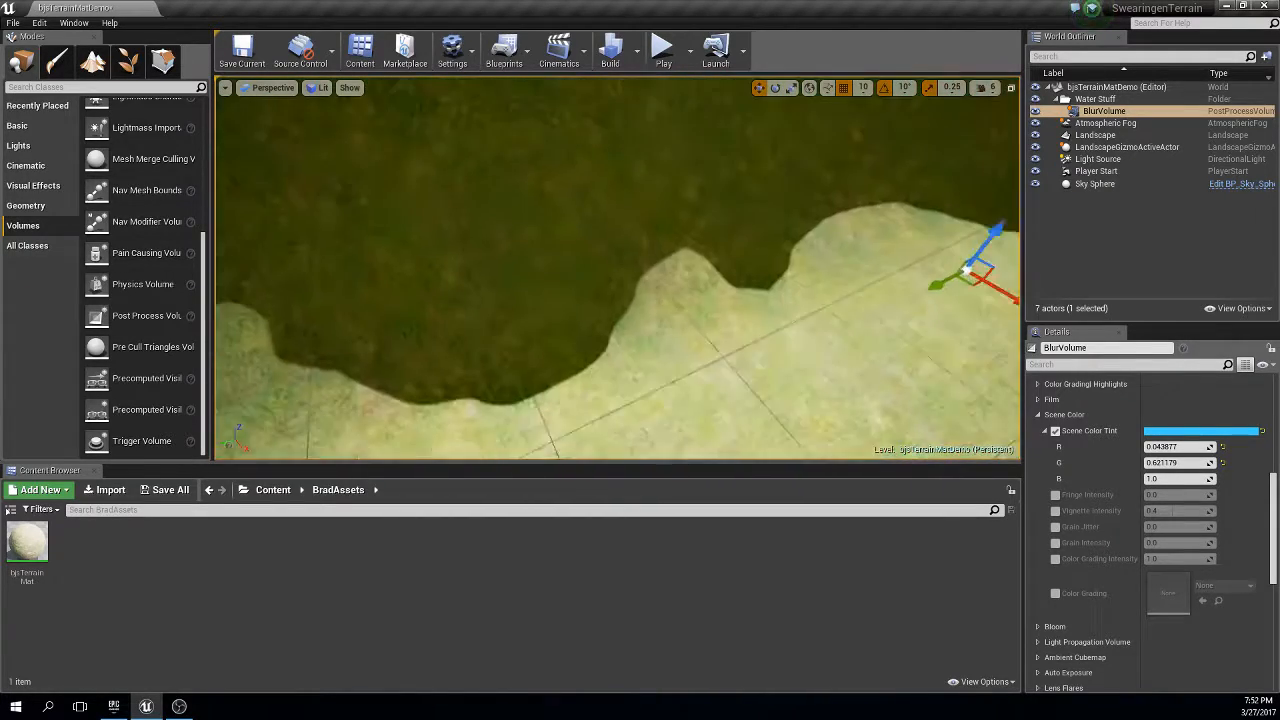
pyautogui.moveTo(622, 255); pyautogui.dragTo(667, 236, button='right')
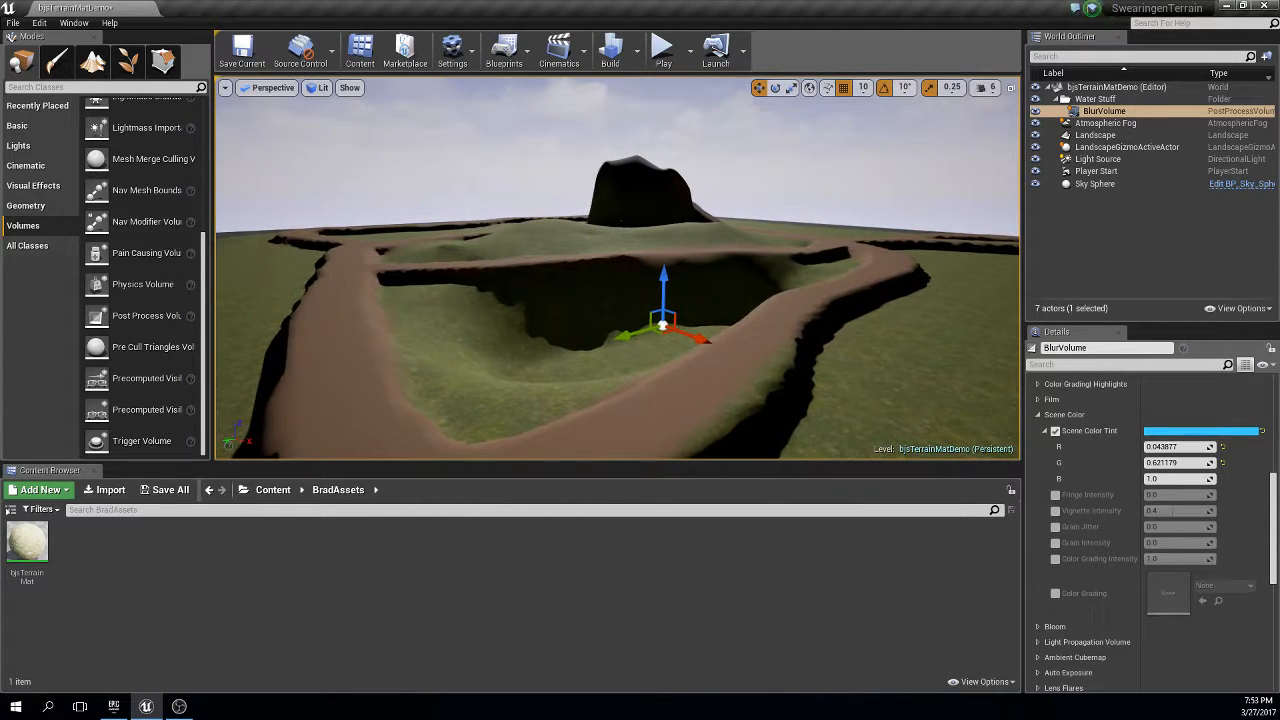